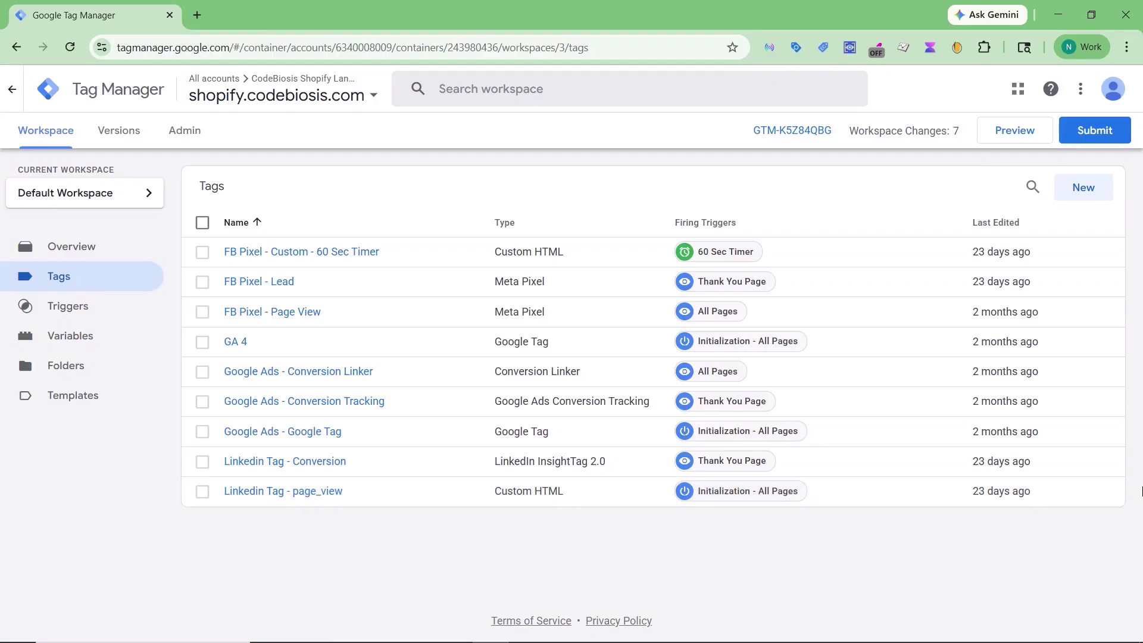
Step: Create a new tag of type Custom HTML
click(1079, 197)
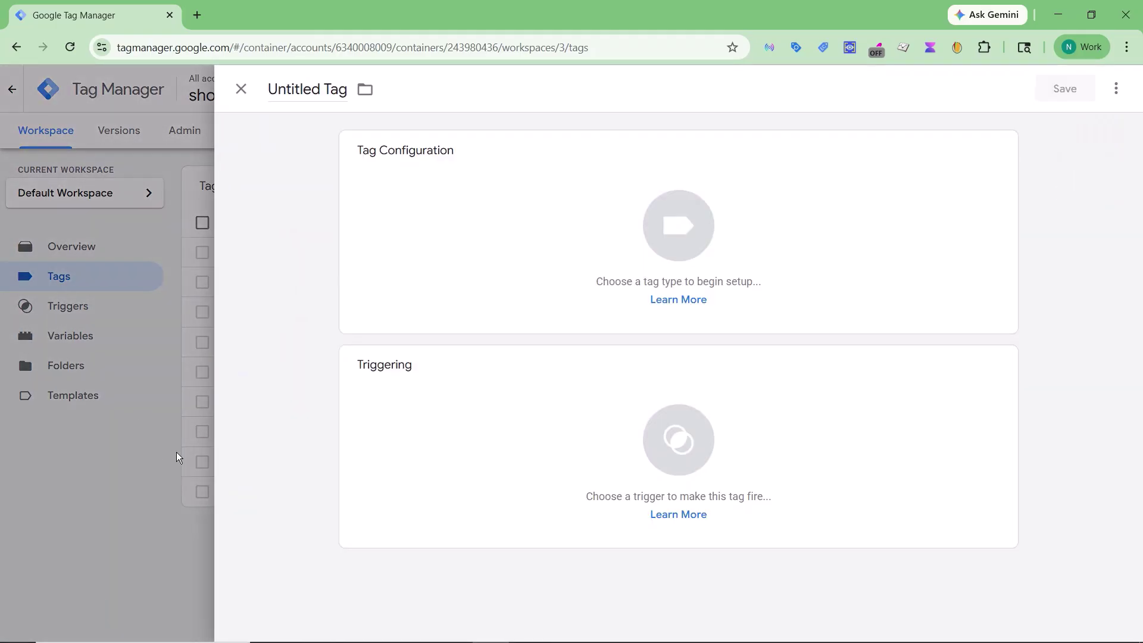
click(455, 267)
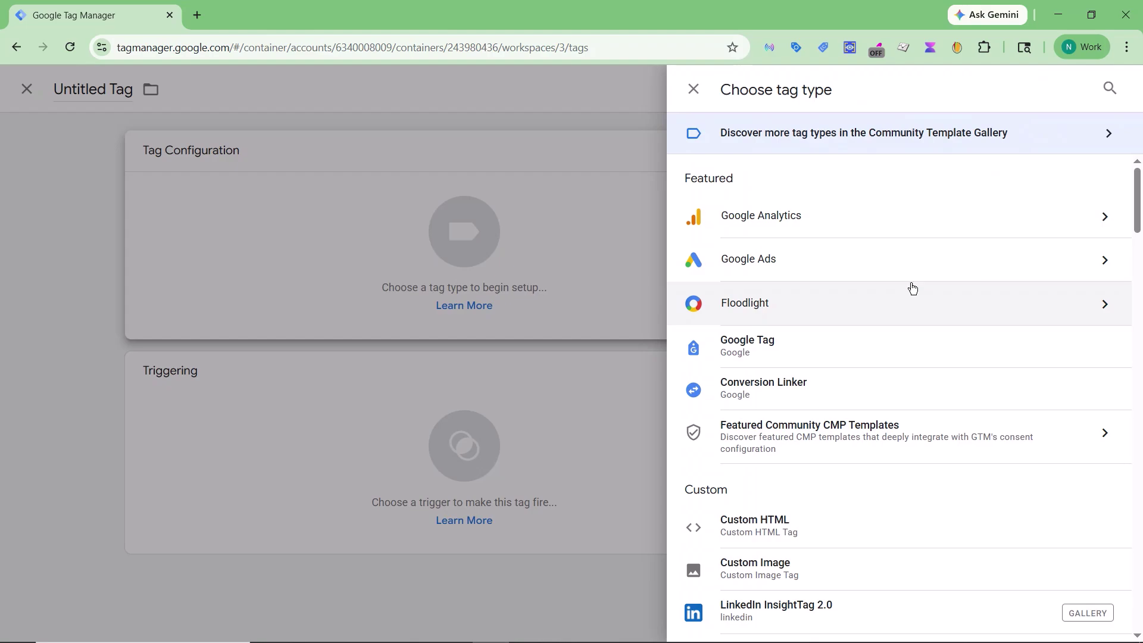
scroll(839, 454, down, 1)
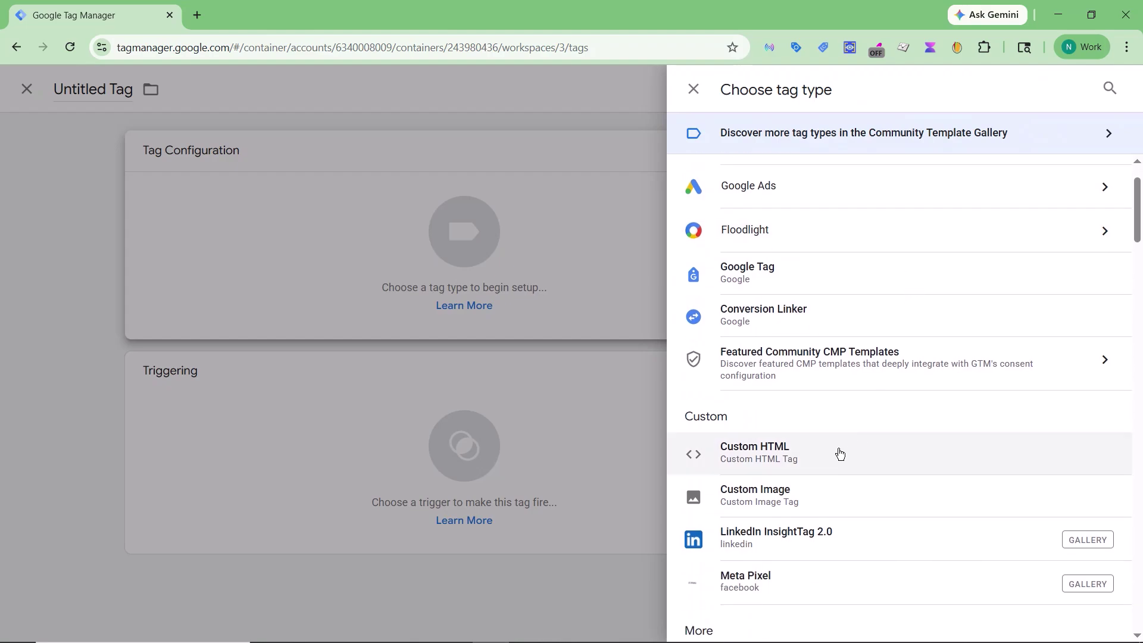
click(793, 461)
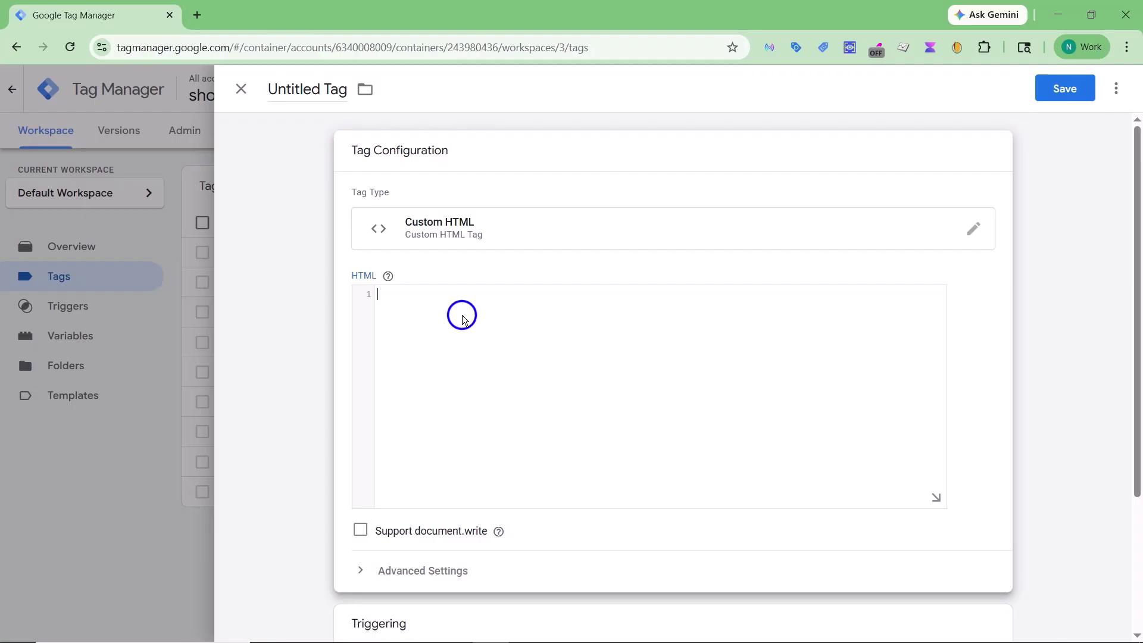
Step: Enter opening and closing script tags on separate lines in the tag's HTML code
text(<script?)
key(ctrl+a)
key(Right)
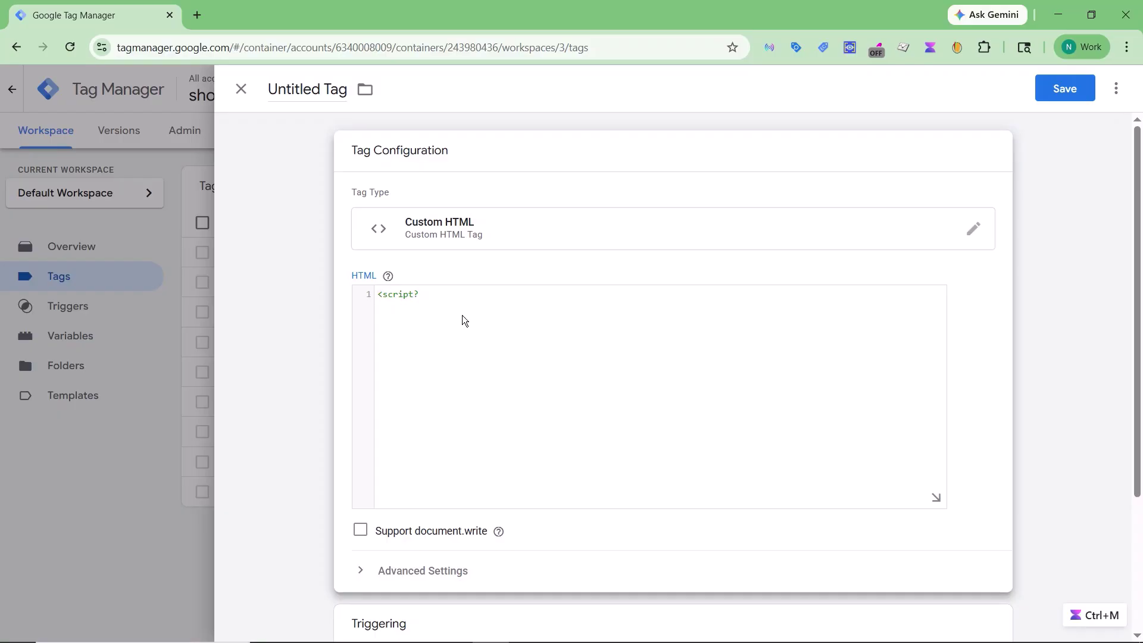
key(BackSpace)
text(>)
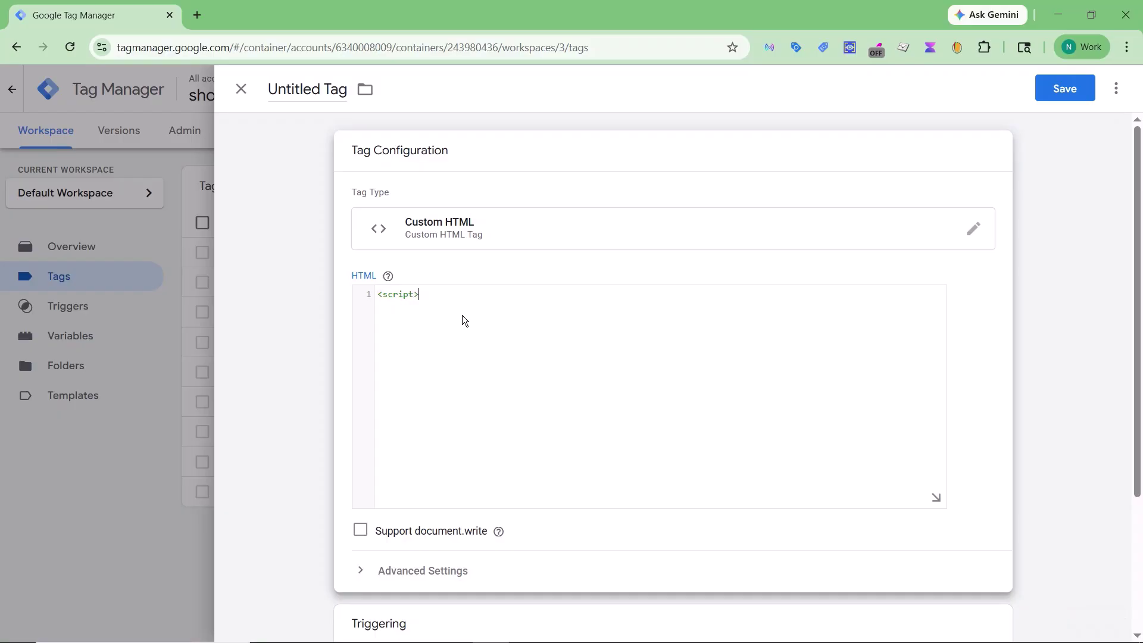
text(<script?)
text(/script)
text(>)
key(Return)
Step: Begin an fbq call between the script tags with 'trackCustom as the first argument, using a capital C
text(fbq ()
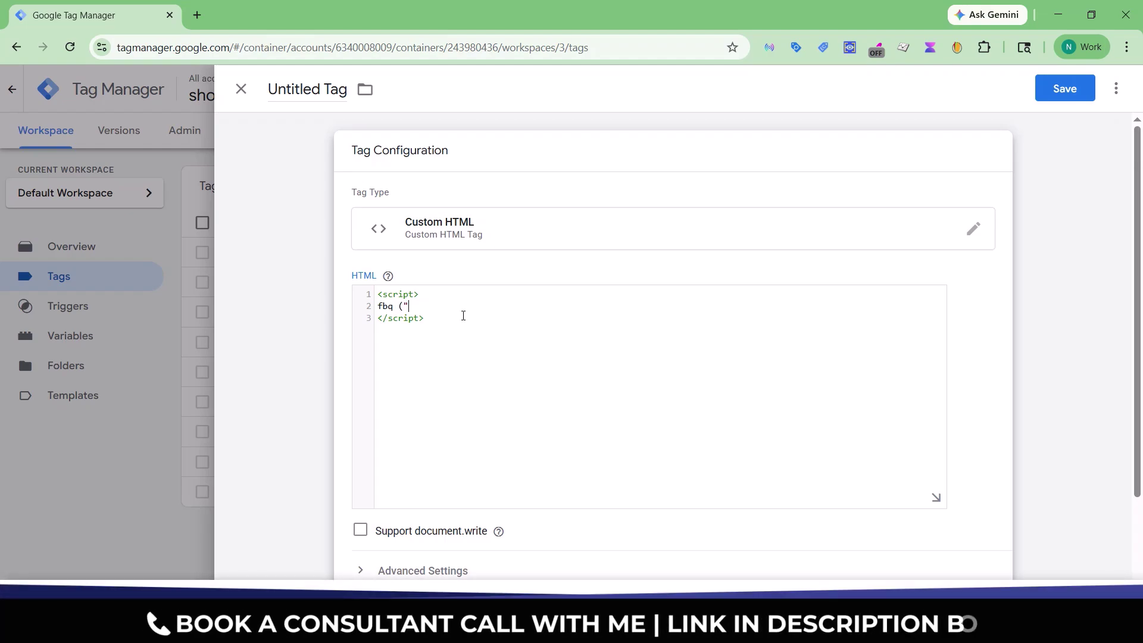
text('track)
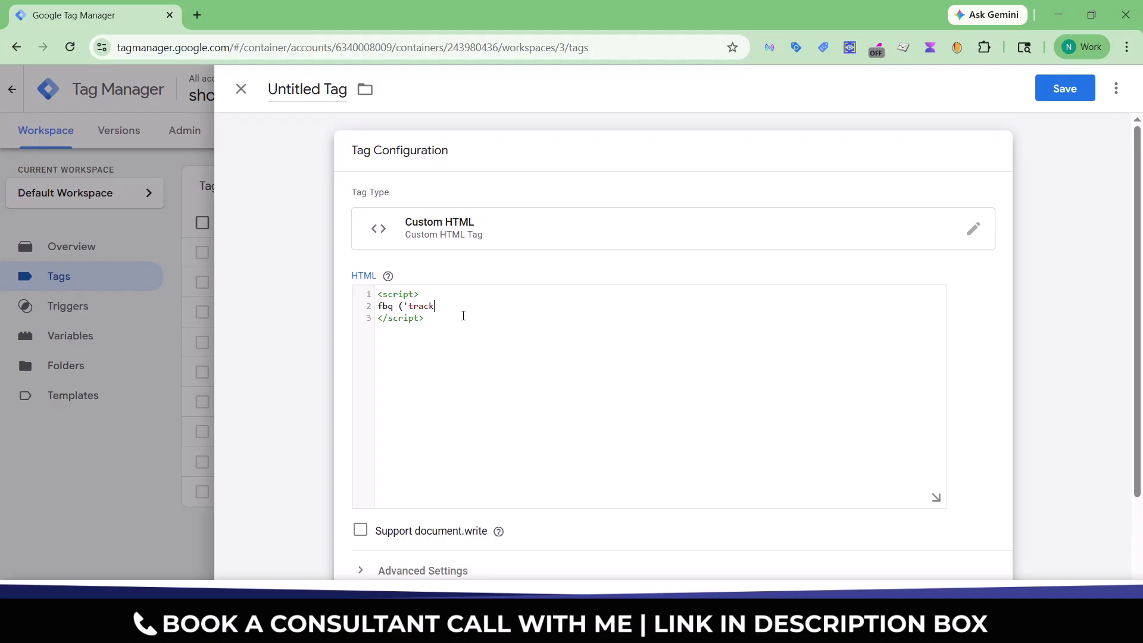
text(custom,)
key(BackSpace)
key(BackSpace)
key(BackSpace)
key(BackSpace)
key(BackSpace)
key(BackSpace)
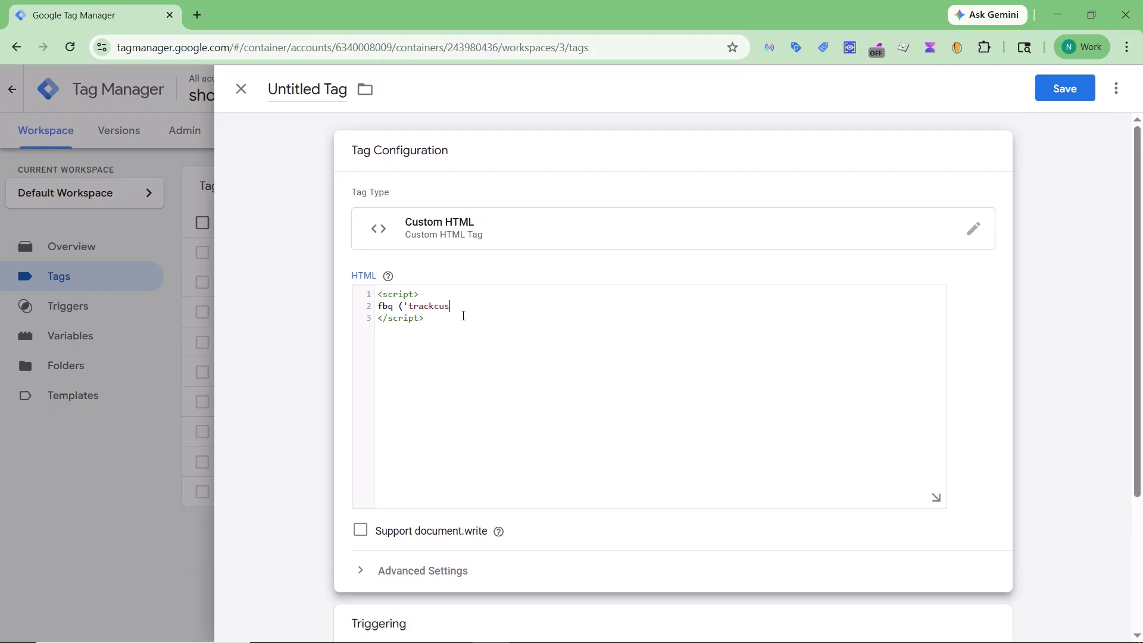
text(Custom)
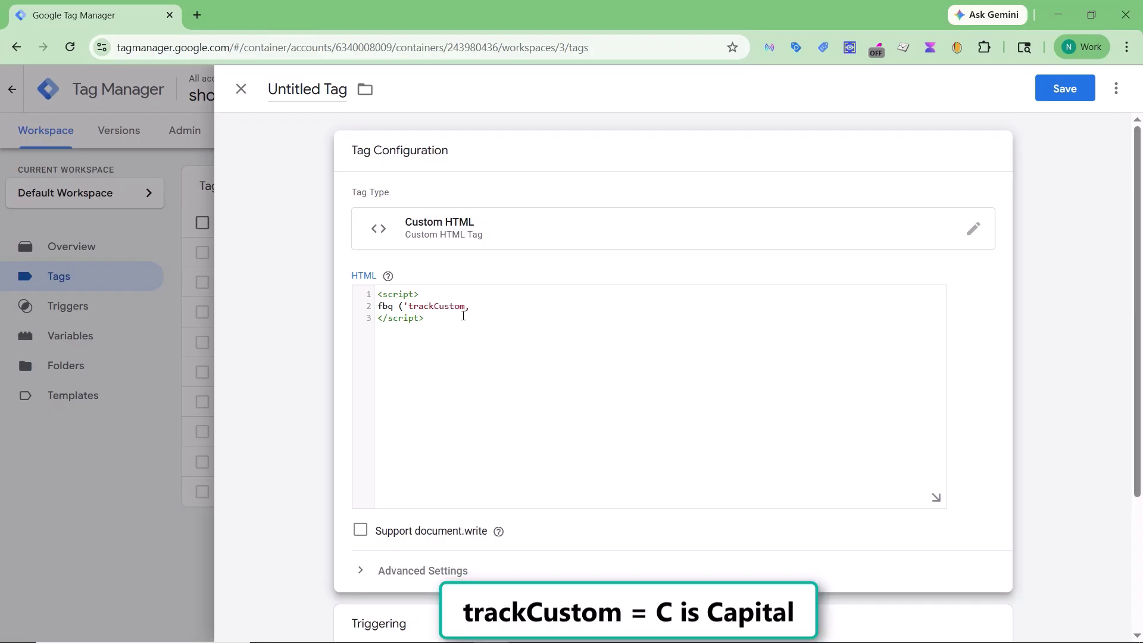
Step: Add the event name 'scrollDepth' and a depth parameter using the {{Scroll Depth Threshold}} variable to the fbq call
text(, 'sc)
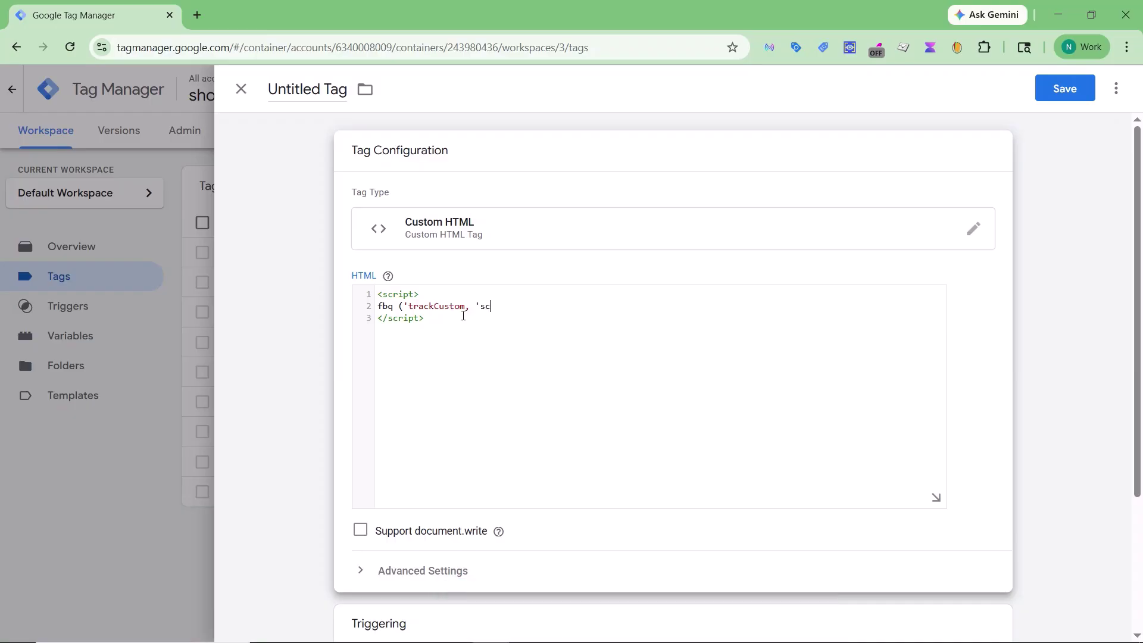
text(rollDepth')
text(, {depth)
text(: {{scr)
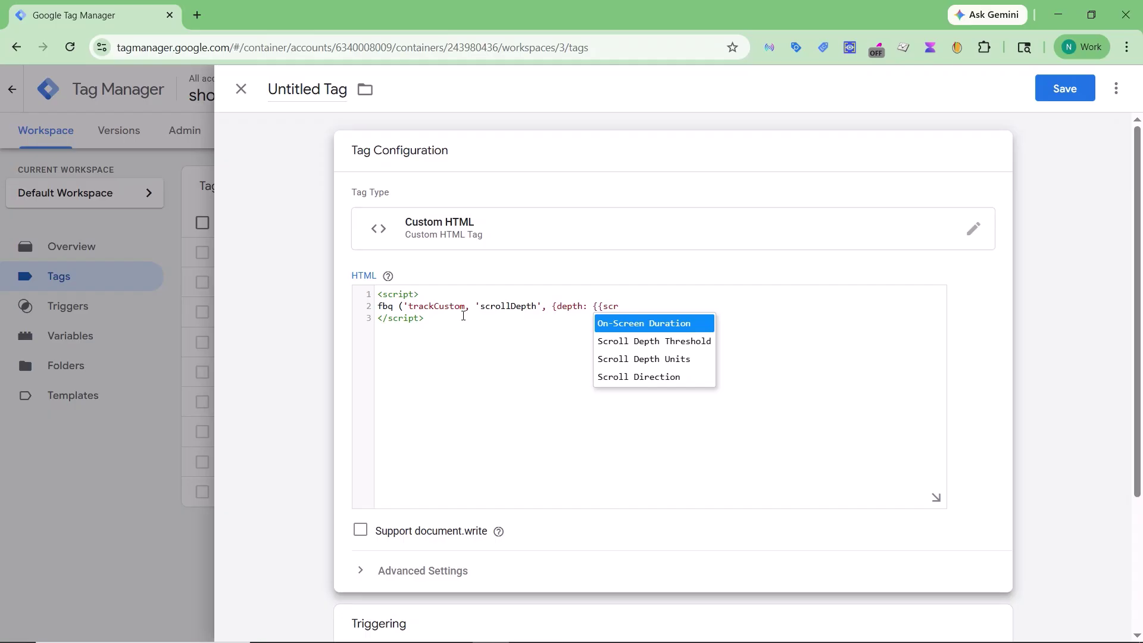
key(Down)
key(Return)
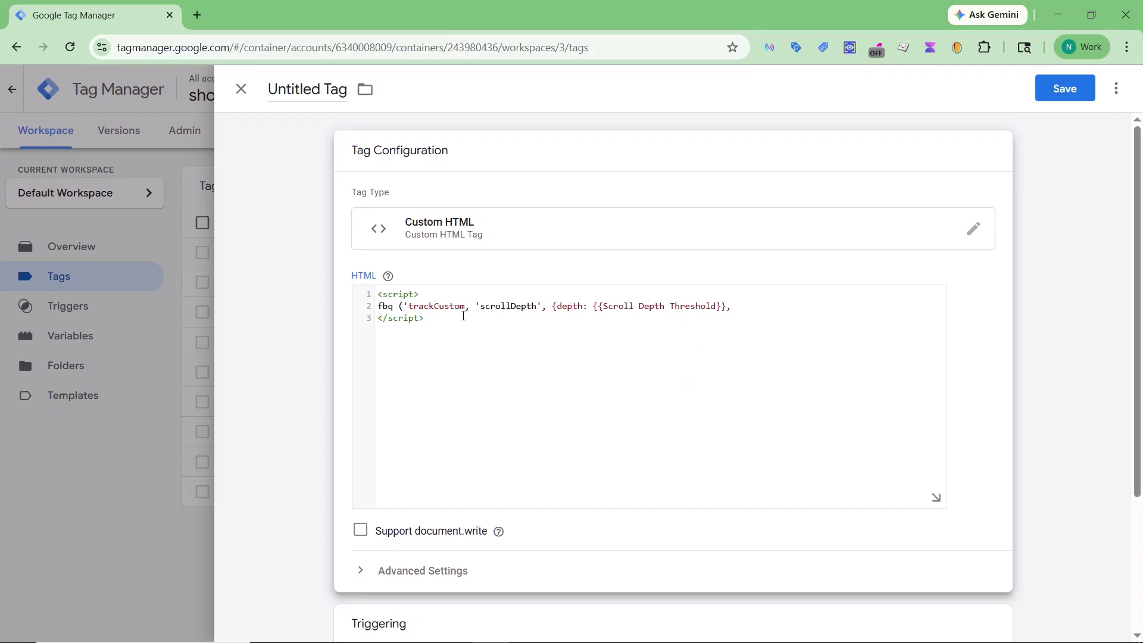
Step: Add a page parameter using the {{Page URL}} variable and close the fbq call
text(page: {{page)
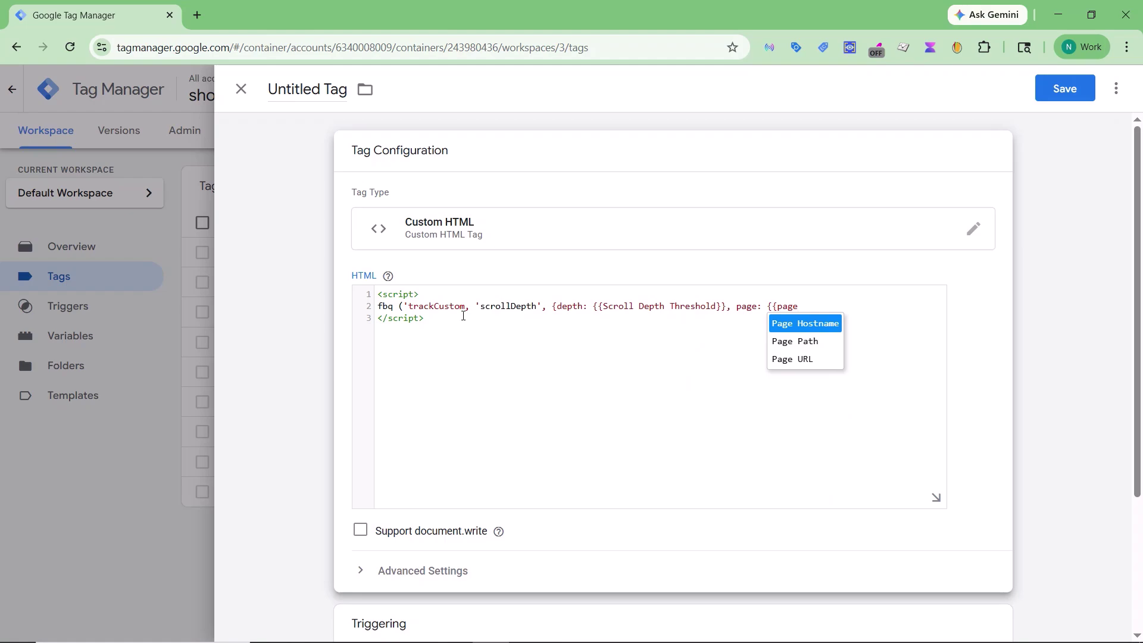
key(Down)
key(Down)
key(Return)
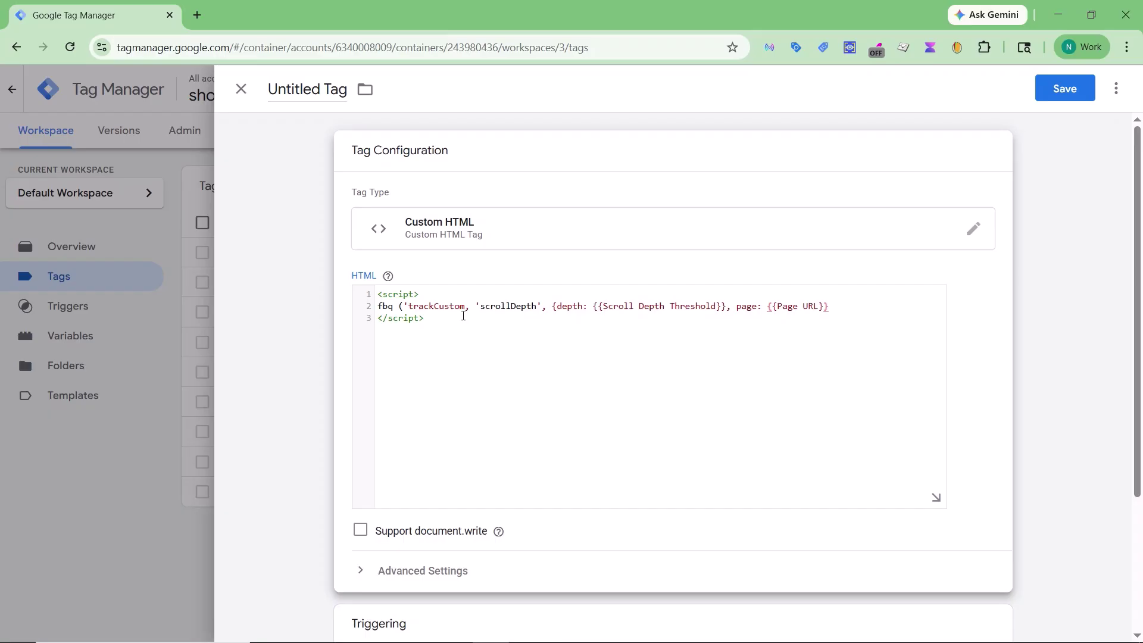
text(});)
Step: Name the tag 'Meta pixel - Scroll Depth'
click(296, 83)
text(Meta pix)
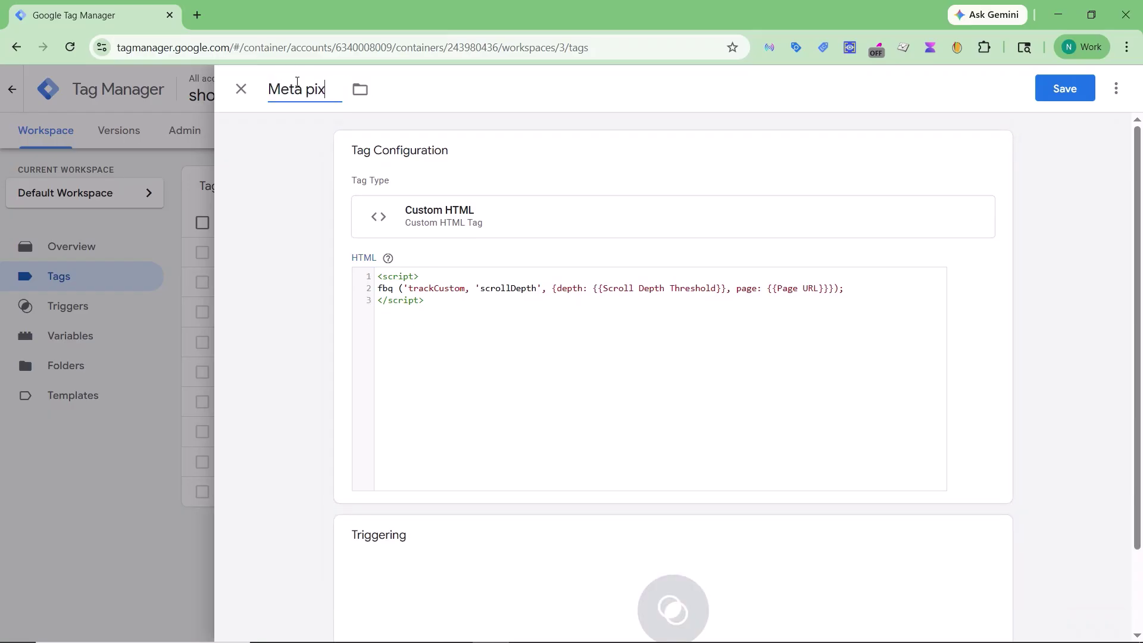
text(el - Scroll Depth)
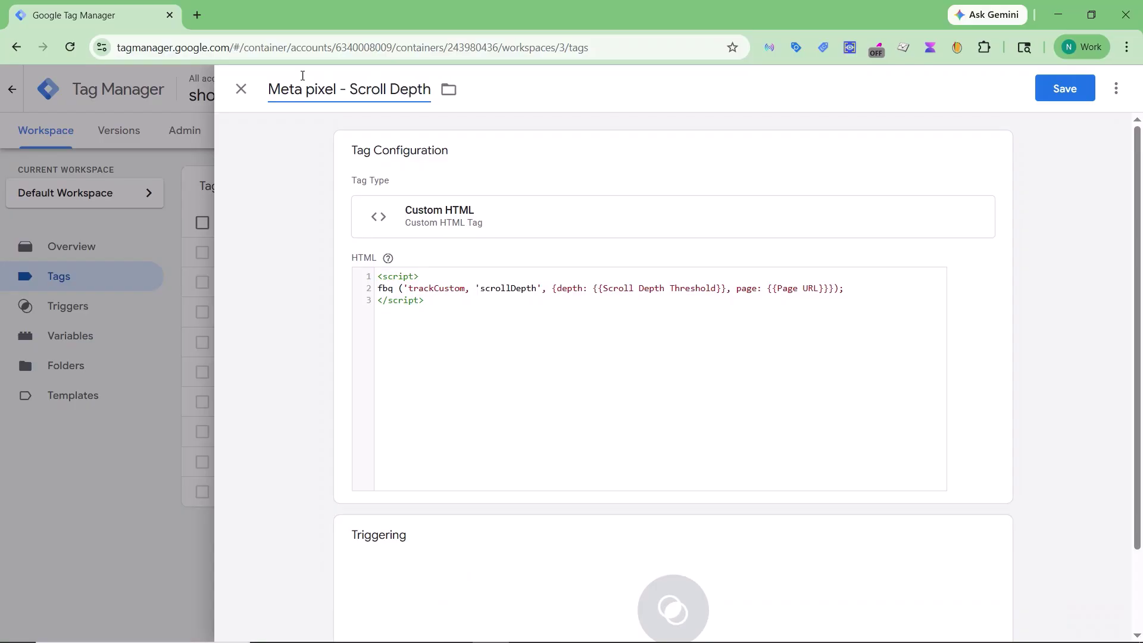
Step: Create a new firing trigger of type Scroll Depth for the tag
scroll(498, 314, down, 2)
click(468, 498)
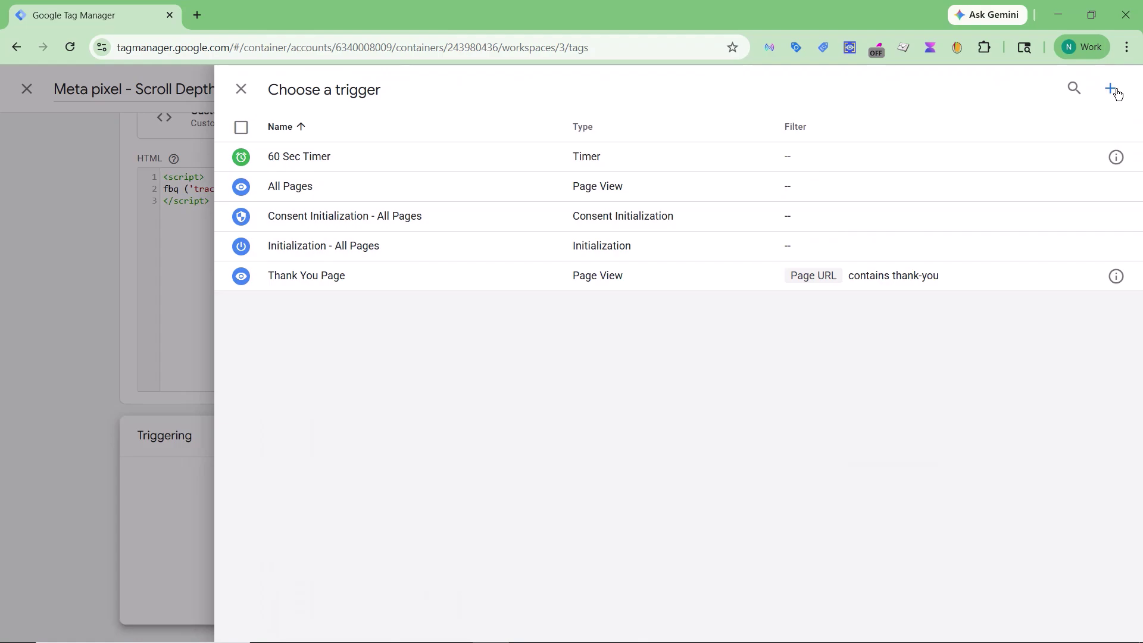
click(1117, 93)
click(710, 222)
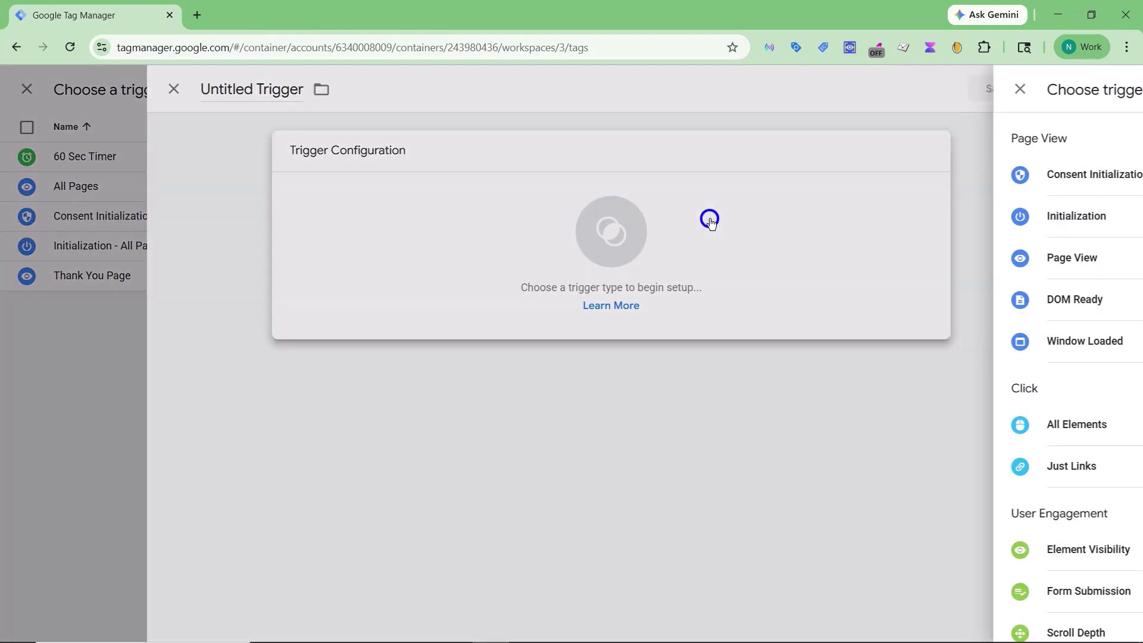
scroll(883, 421, down, 5)
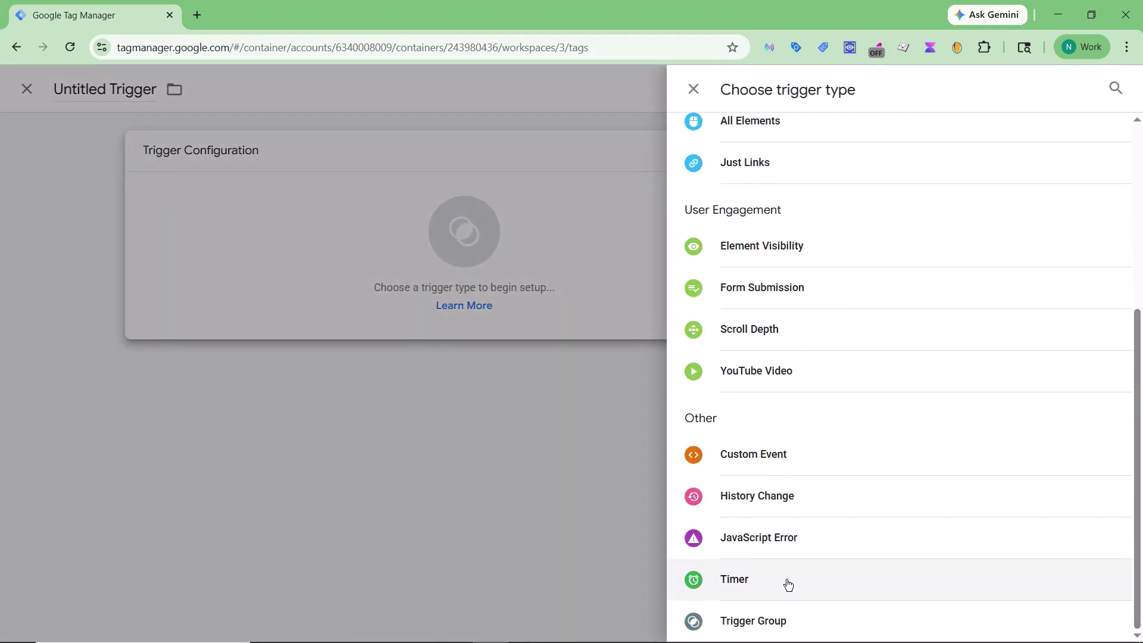
click(743, 341)
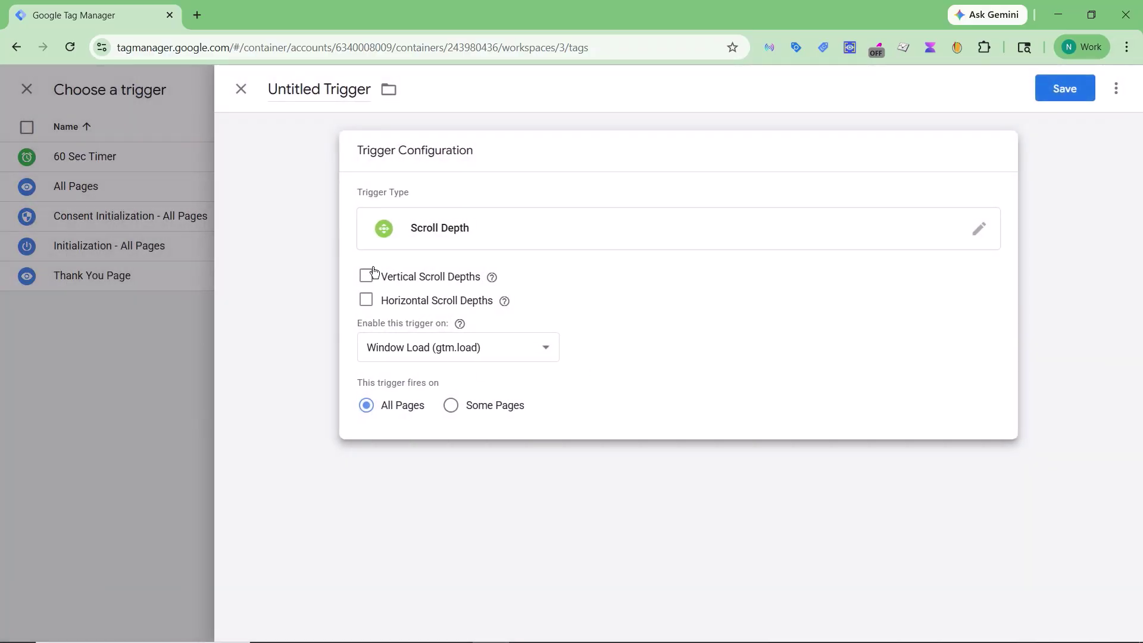
Step: Enable vertical scroll depths for the trigger with percentages 25,50,75,90
click(367, 275)
click(489, 338)
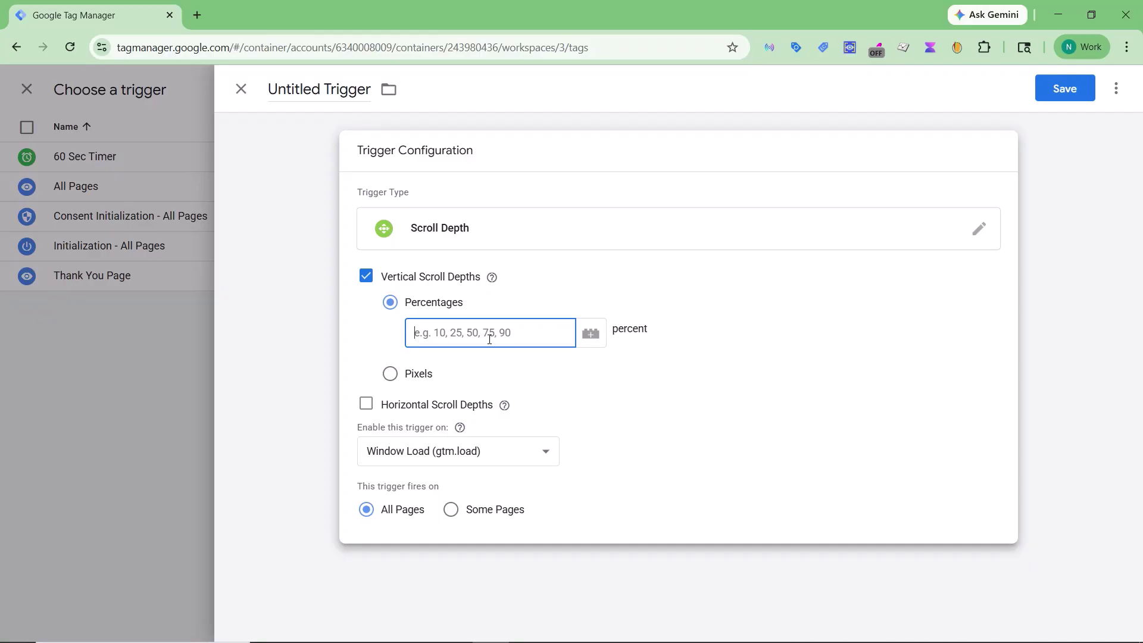
text(25,50,75,90)
Step: Name the trigger 'Scroll Depth' and save it
click(329, 89)
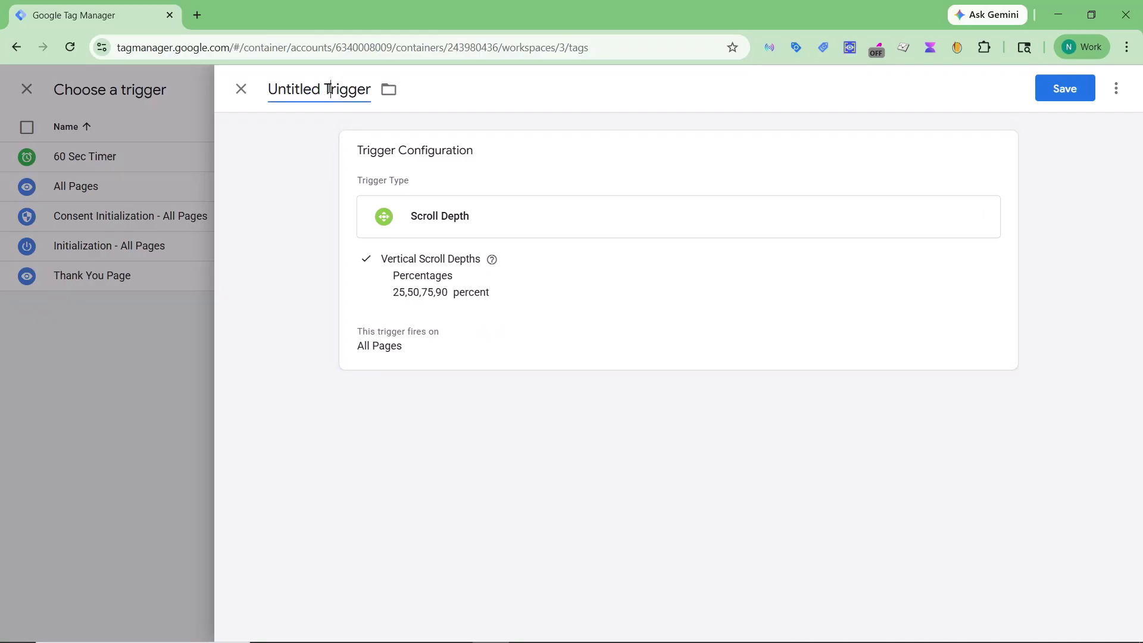
key(ctrl+a)
text(Scrop)
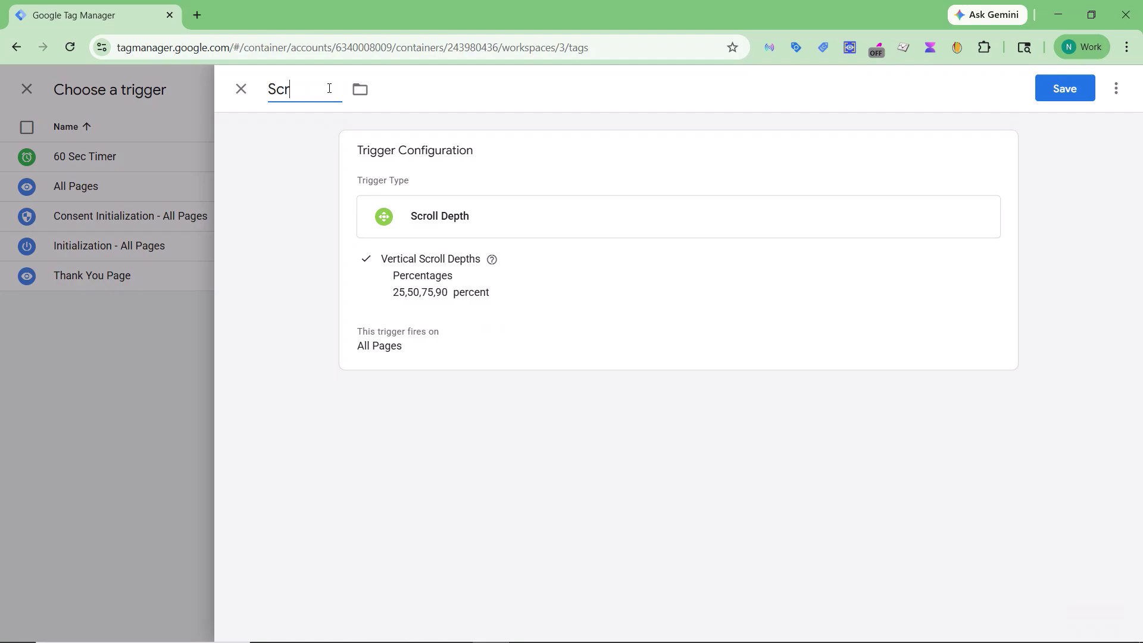
text(p)
key(BackSpace)
key(BackSpace)
text(ll Depth)
click(1065, 90)
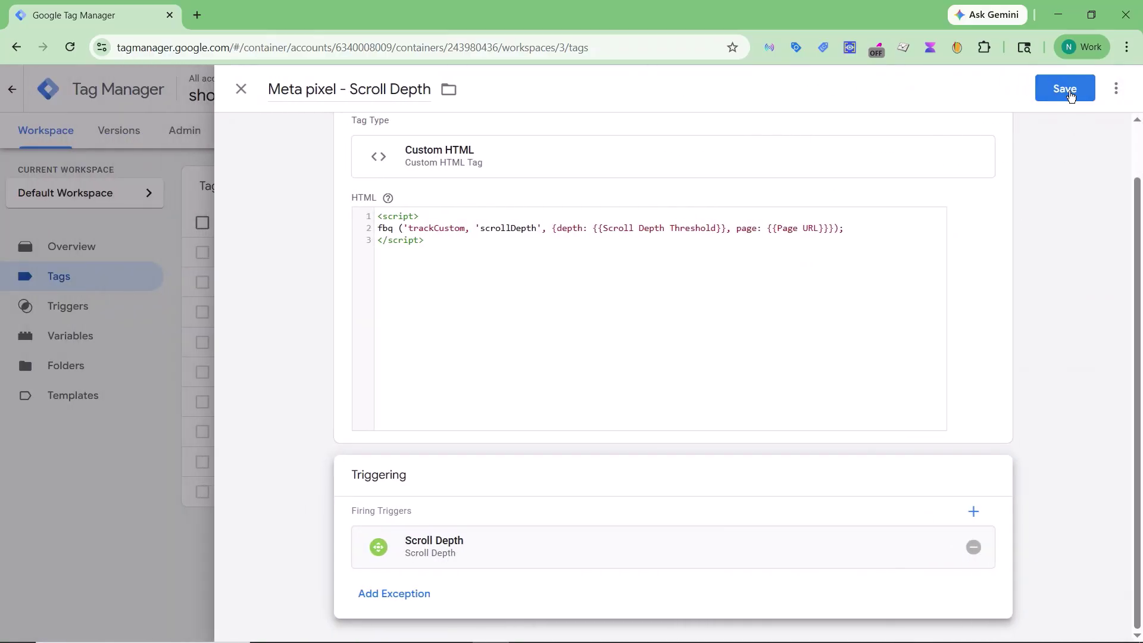
Step: Save the Meta pixel - Scroll Depth tag and try to preview the container
click(1065, 89)
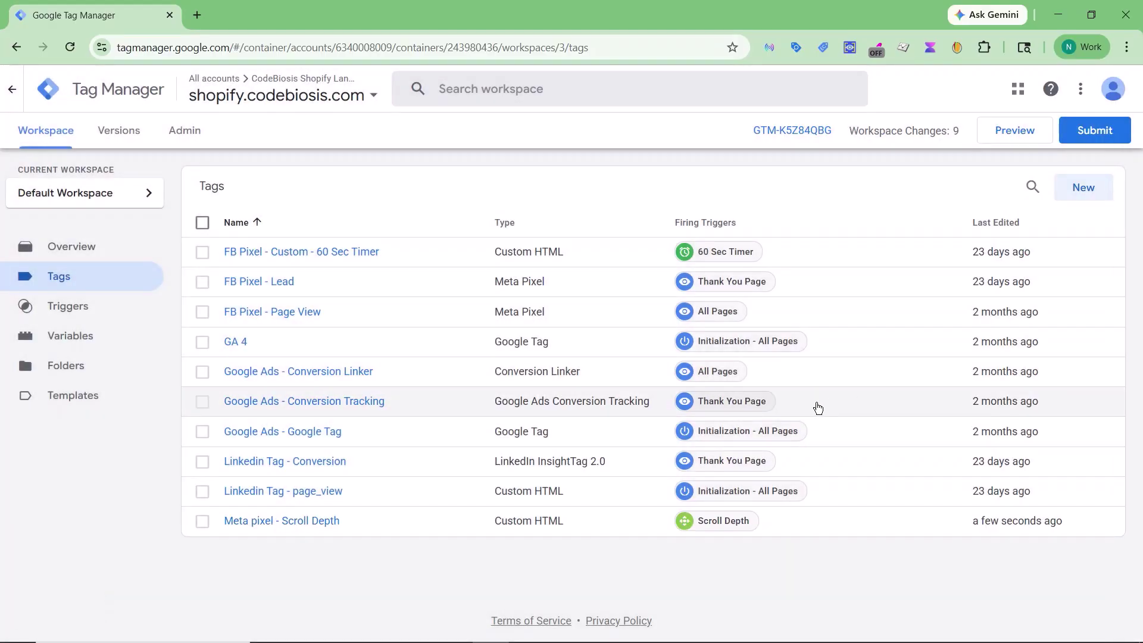
click(996, 144)
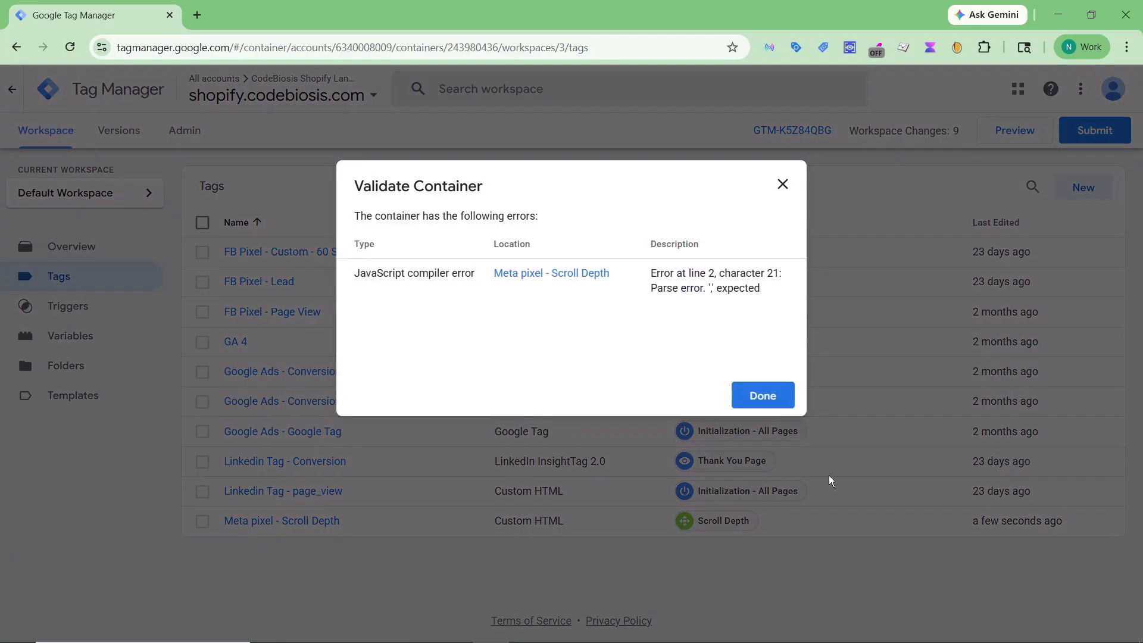
click(774, 394)
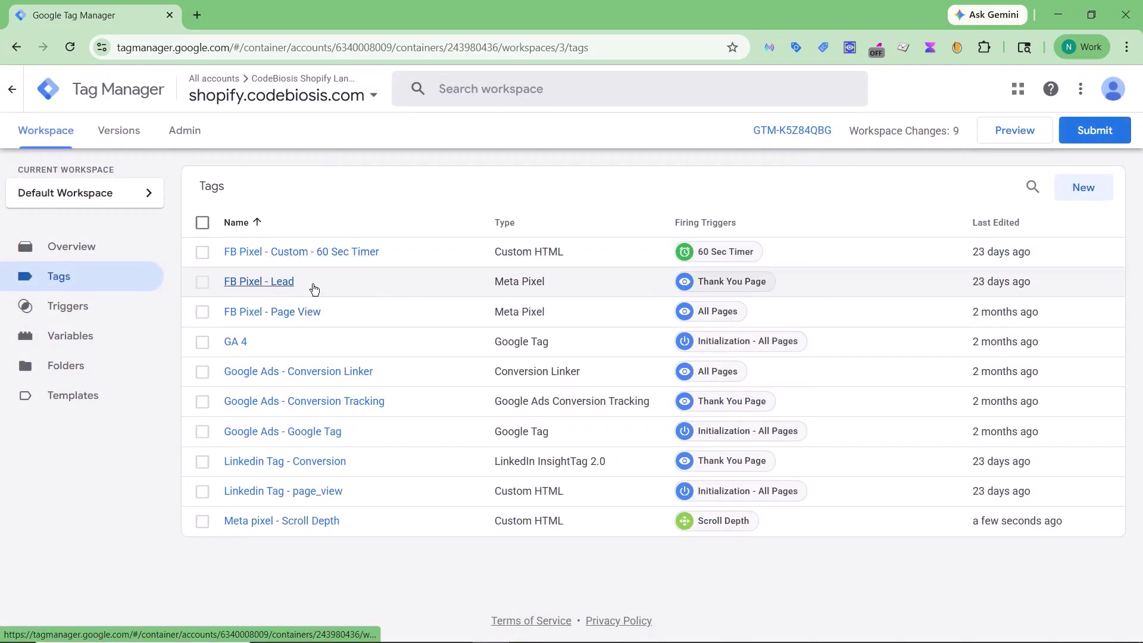
Step: Add the missing closing quote after trackCustom in the Meta pixel - Scroll Depth tag's code and save the tag
click(298, 522)
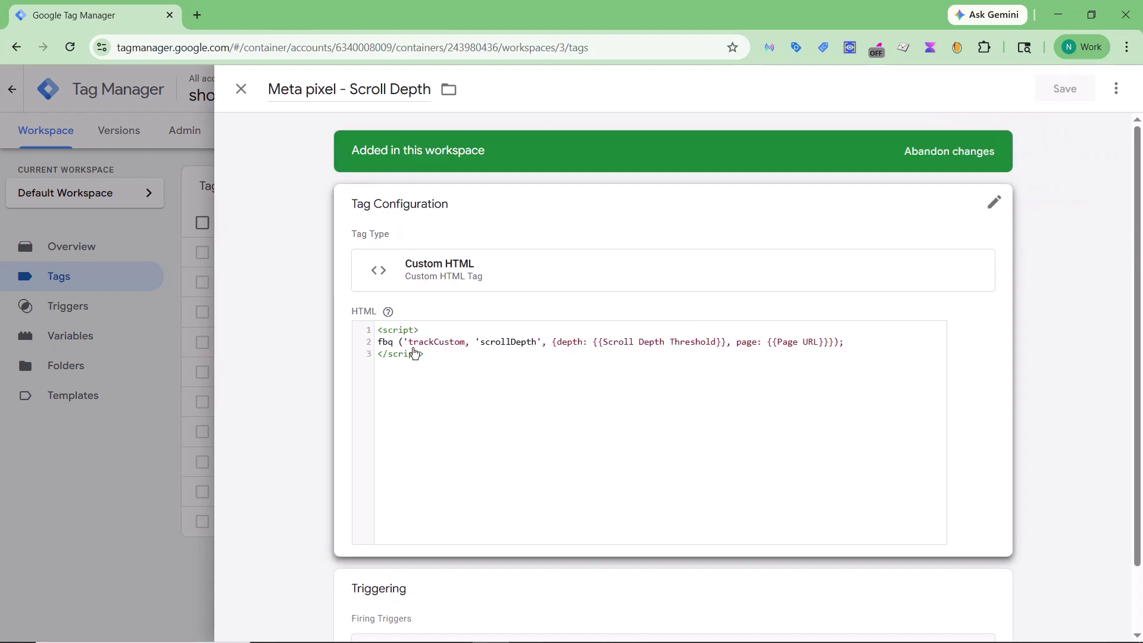
click(467, 344)
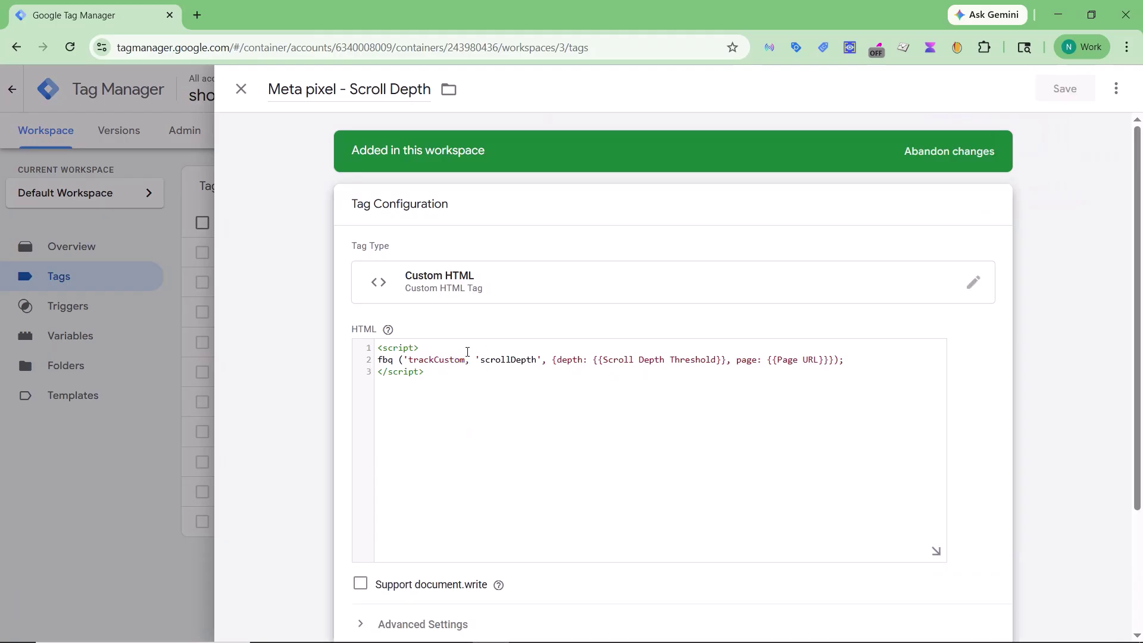
click(466, 359)
text(')
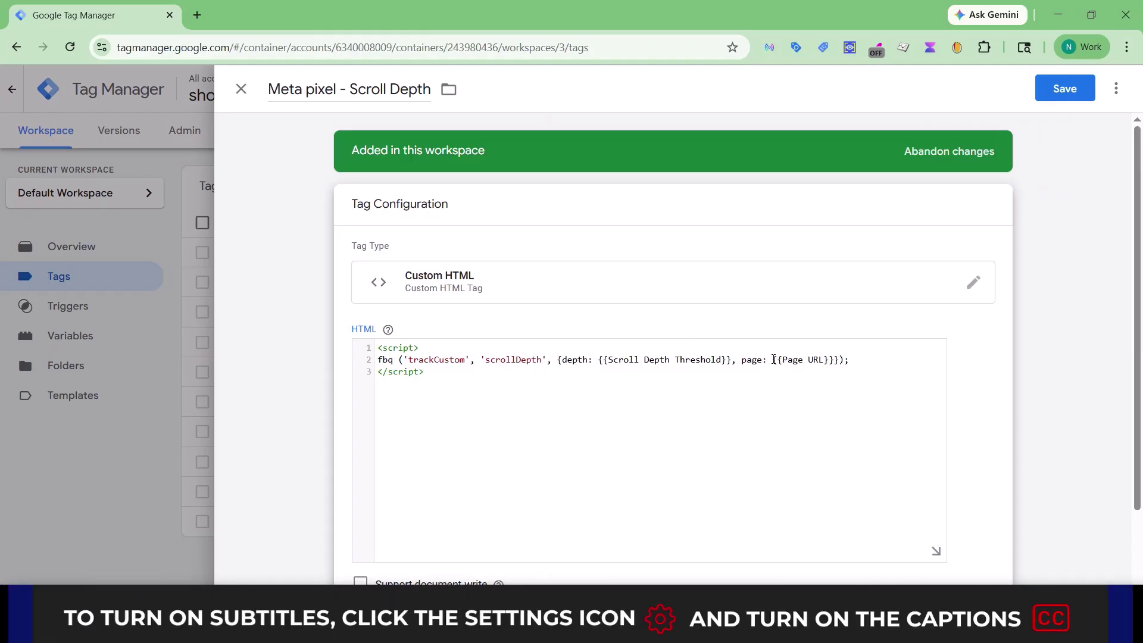
click(774, 359)
key(BackSpace)
click(1078, 89)
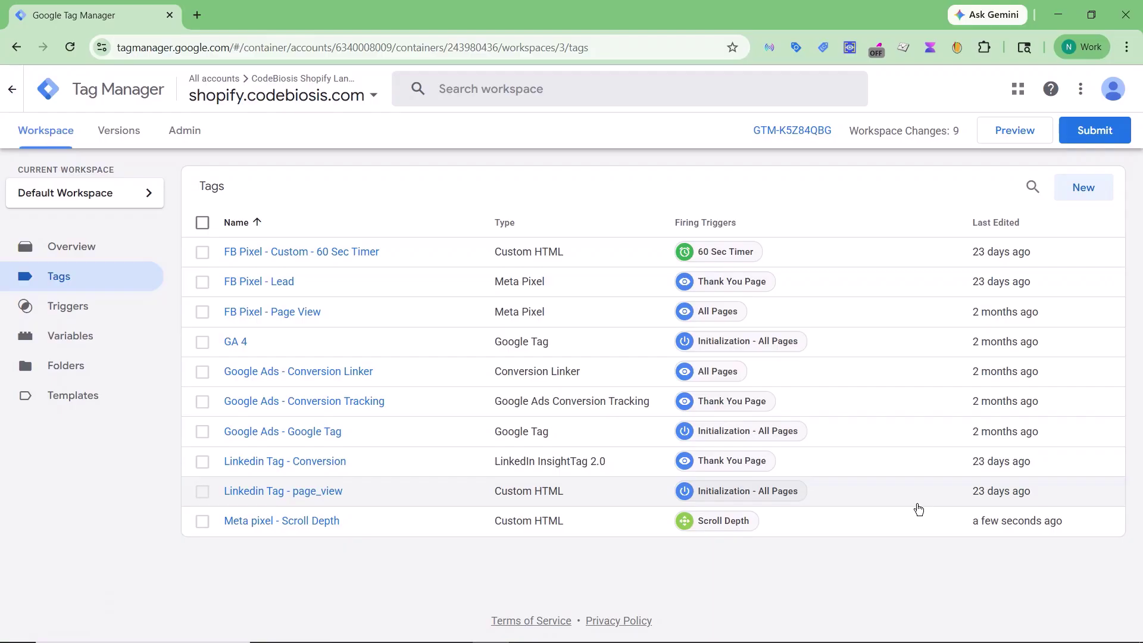
click(989, 130)
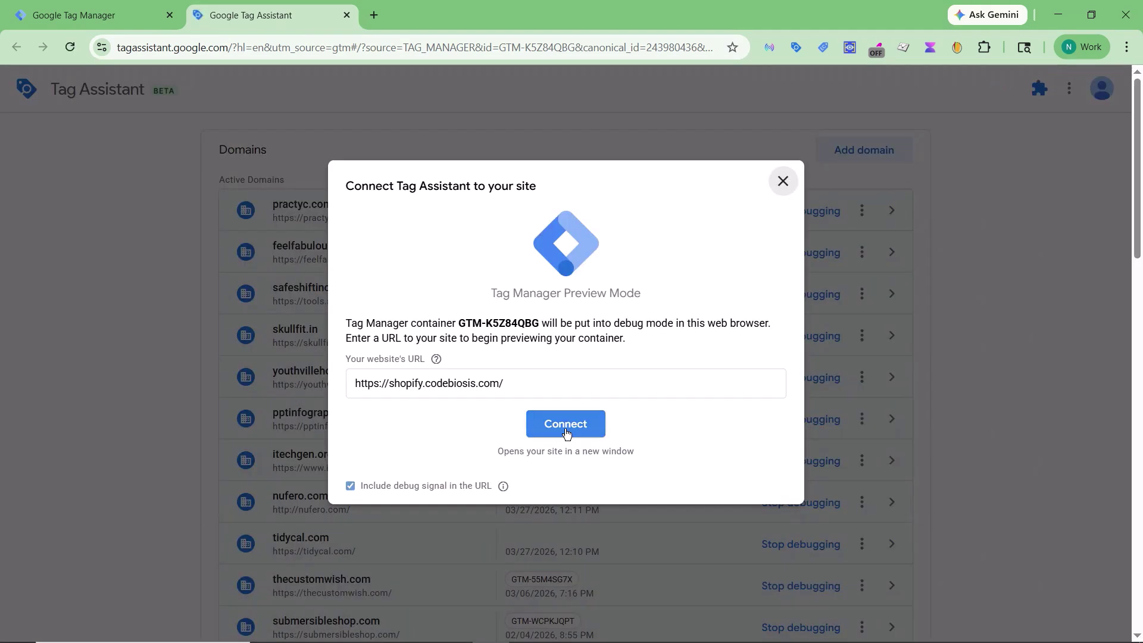
click(565, 424)
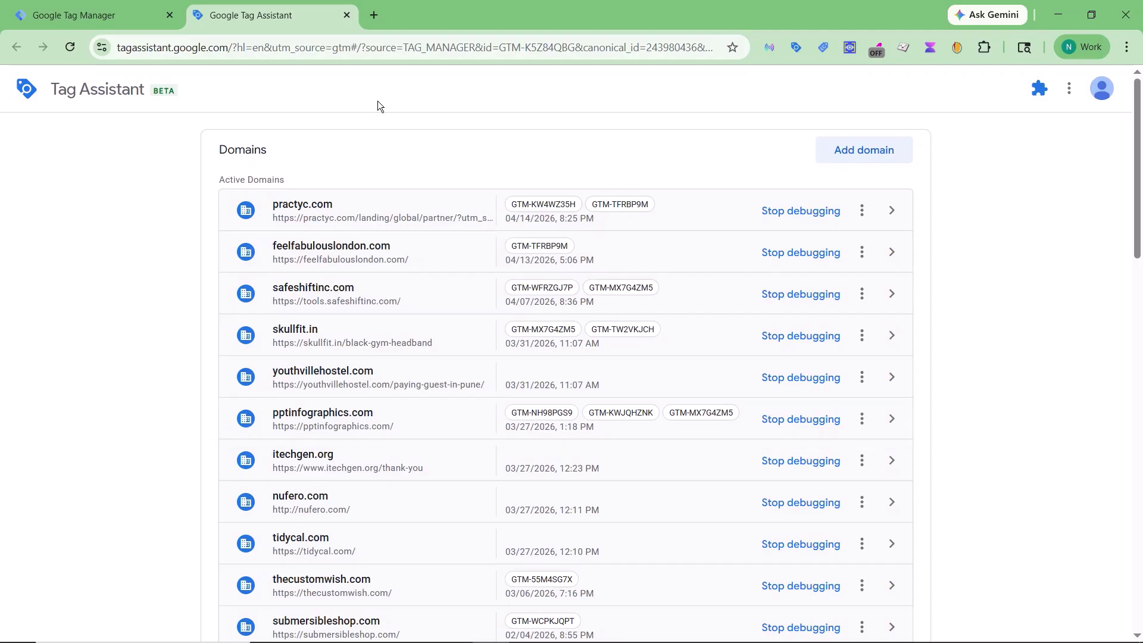
click(123, 9)
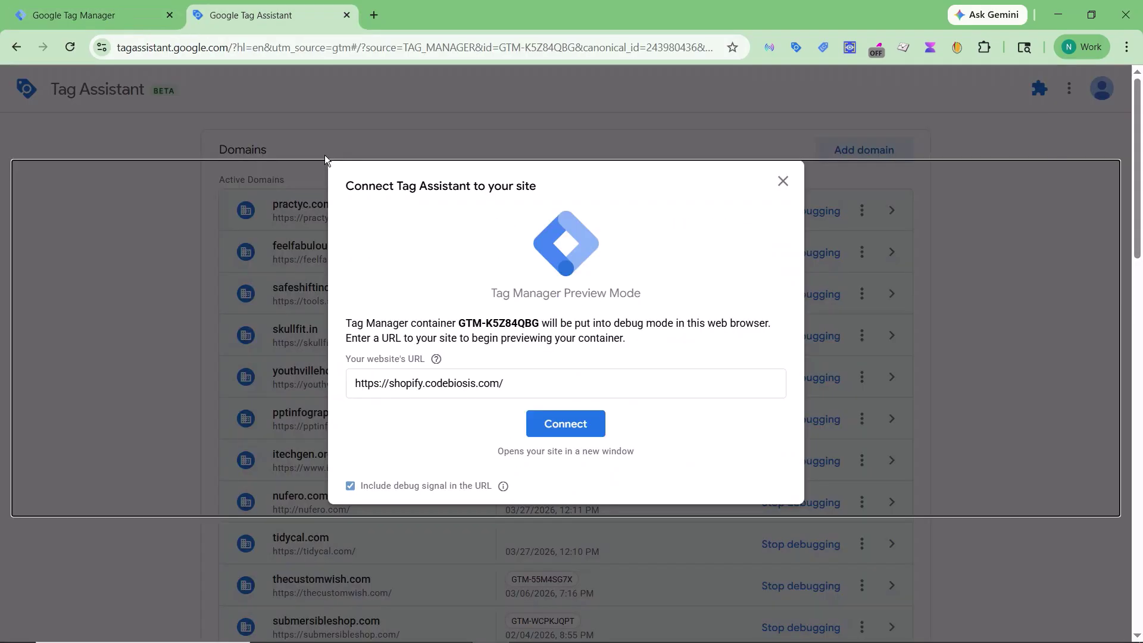
click(555, 424)
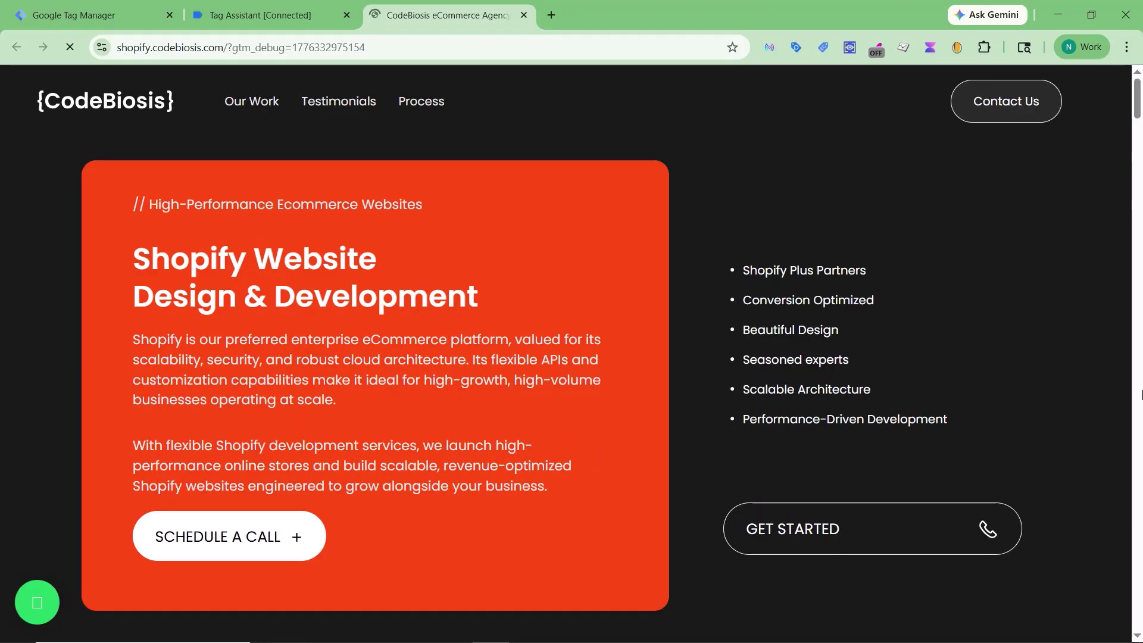
Step: Open the Meta pixel - Scroll Depth tag in Tag Manager to review its custom HTML code
click(83, 7)
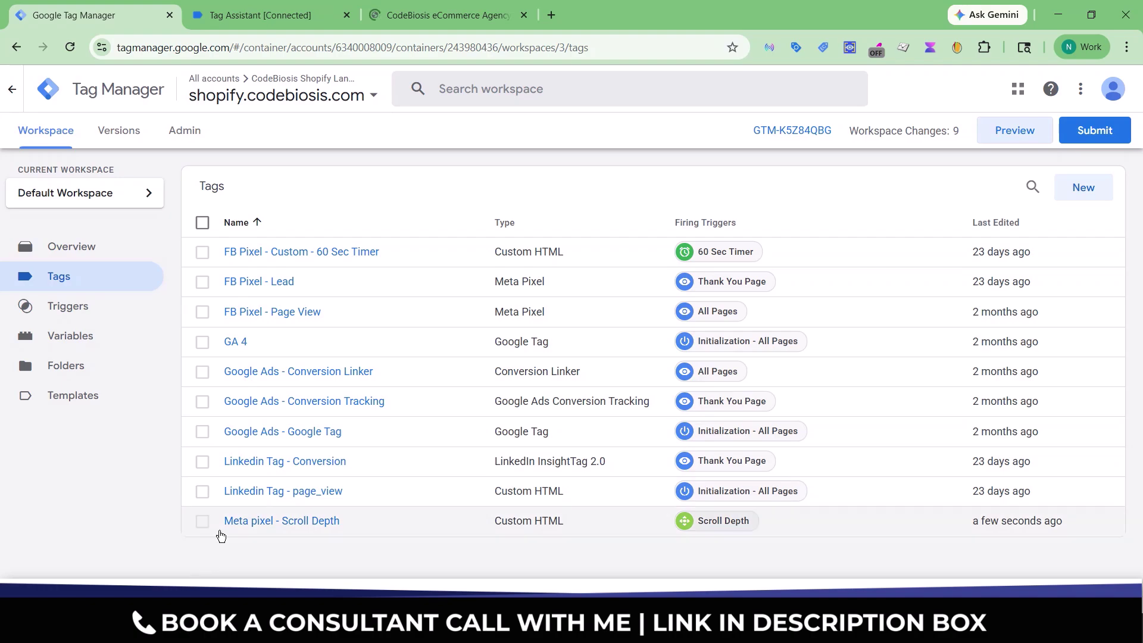
click(247, 522)
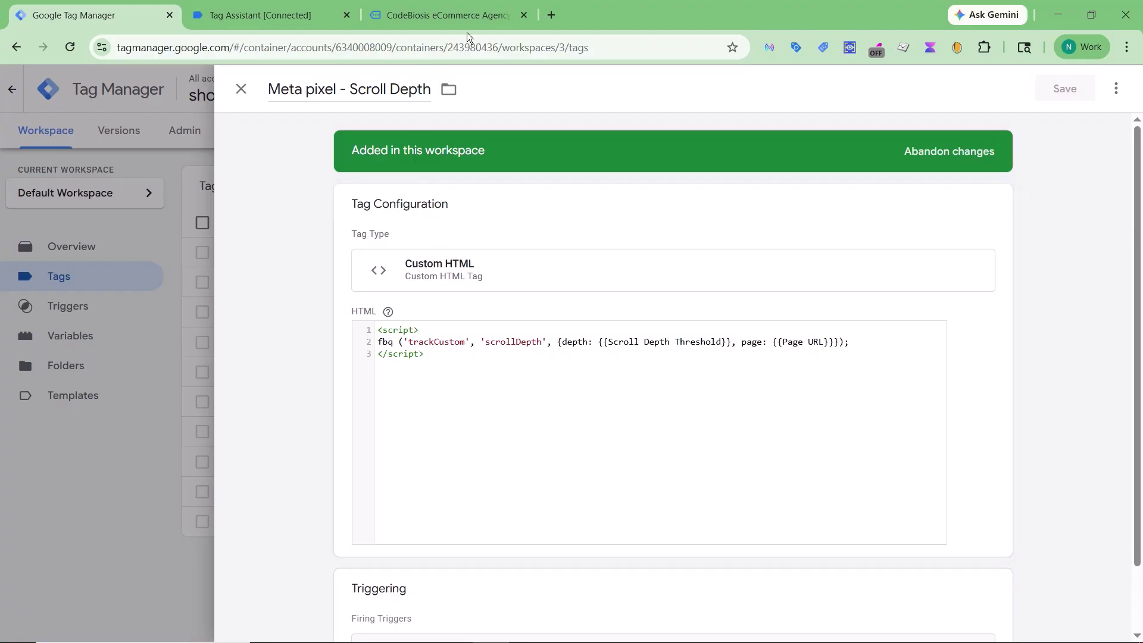
Step: Continue into the Tag Assistant debug view, then scroll the connected site past 25% depth and return to the event summary
click(470, 13)
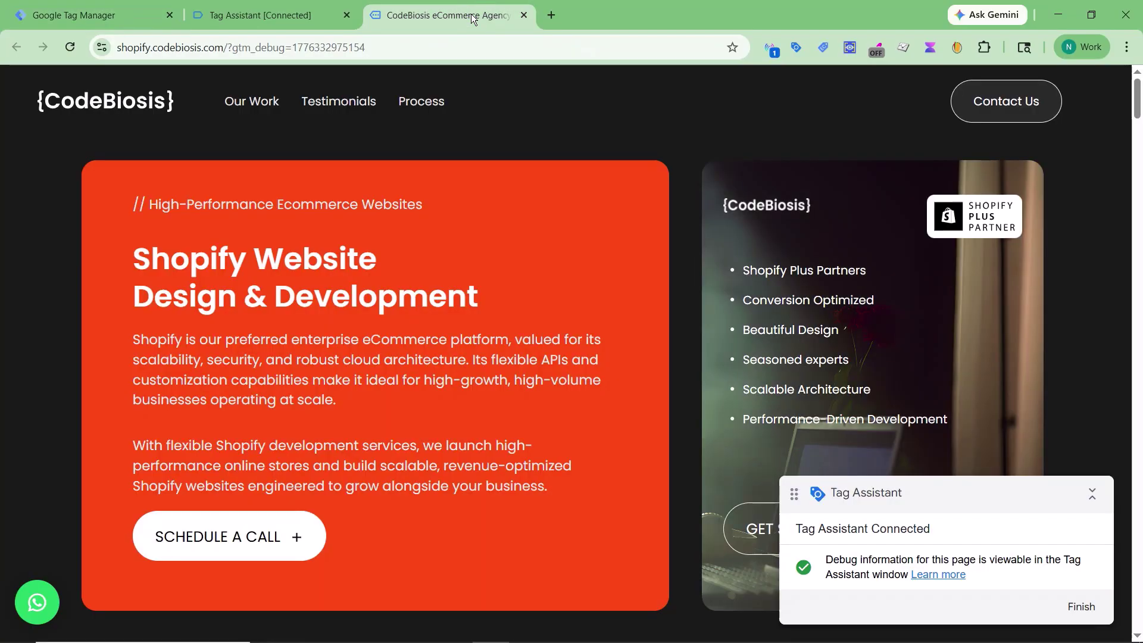
click(221, 17)
click(571, 348)
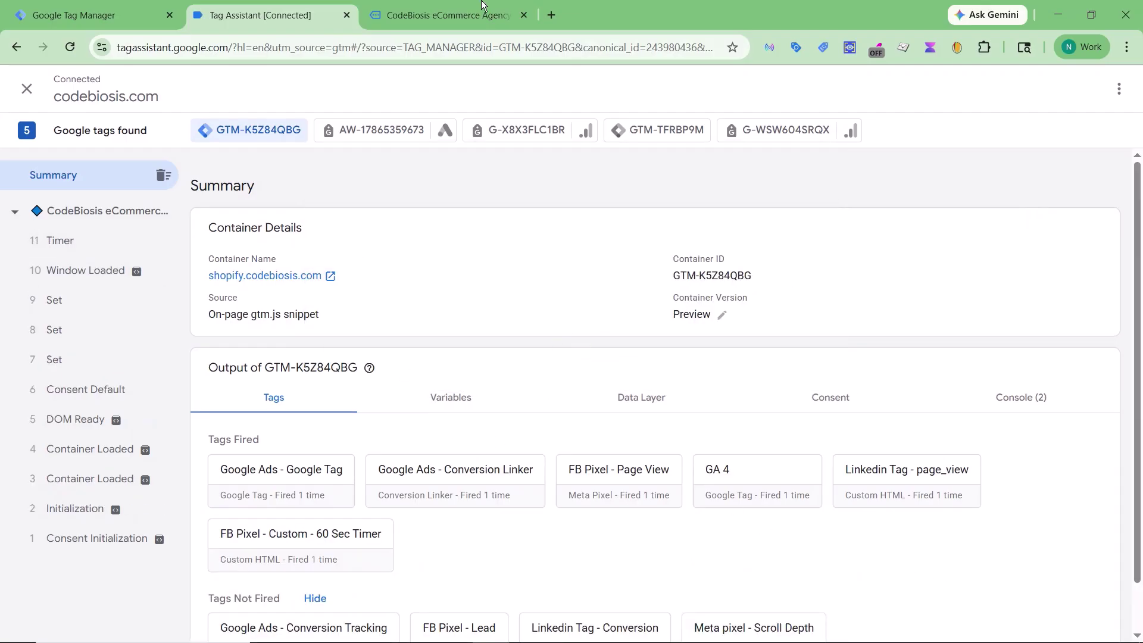
click(431, 18)
scroll(789, 452, down, 15)
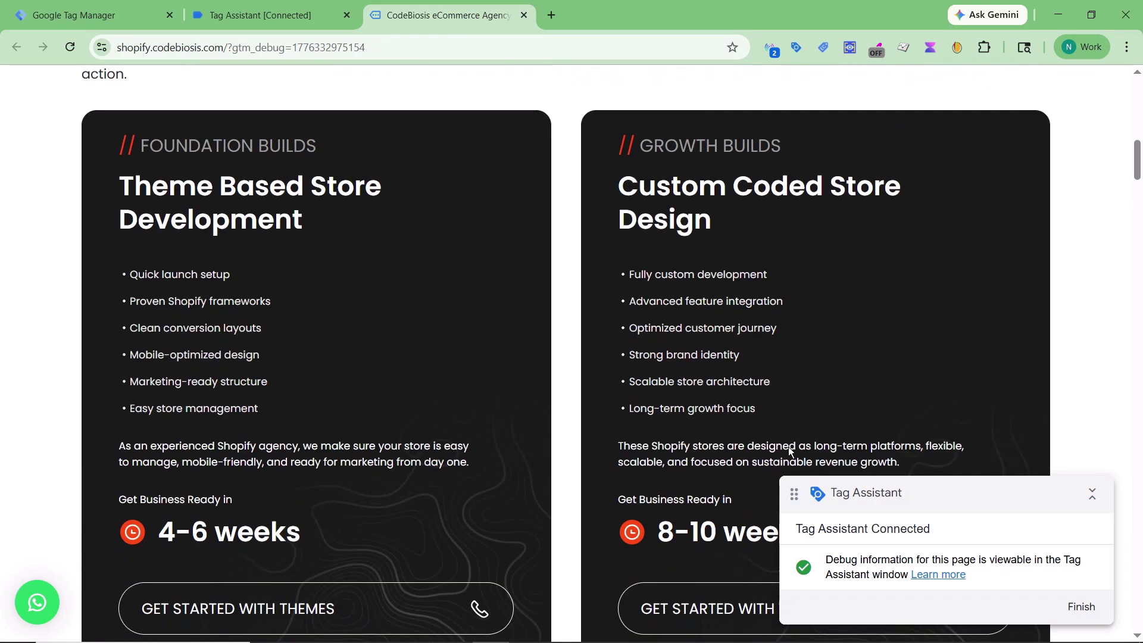
scroll(788, 450, down, 20)
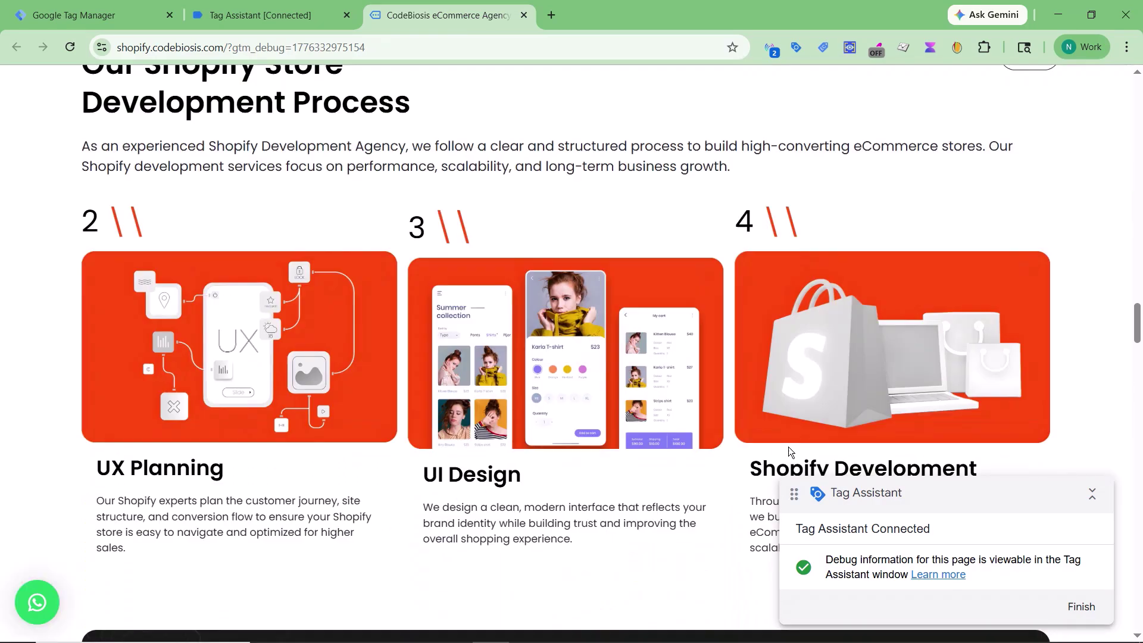
scroll(788, 447, down, 2)
click(260, 15)
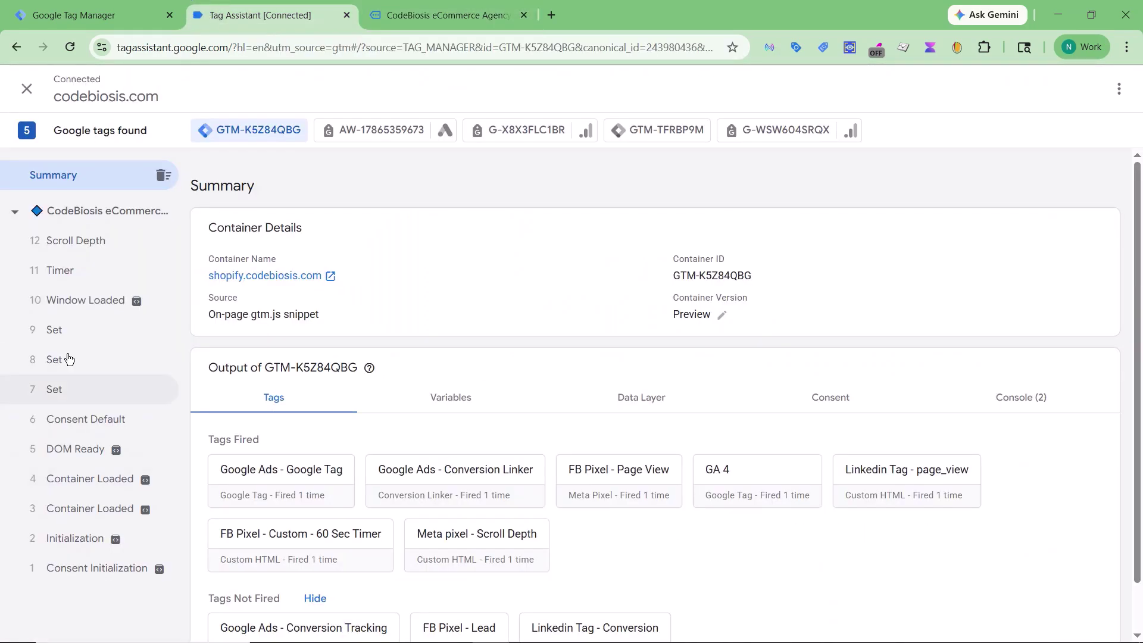
Step: Examine the Scroll Depth event's Meta pixel - Scroll Depth tag details and its variables, including Scroll Depth Threshold
click(60, 241)
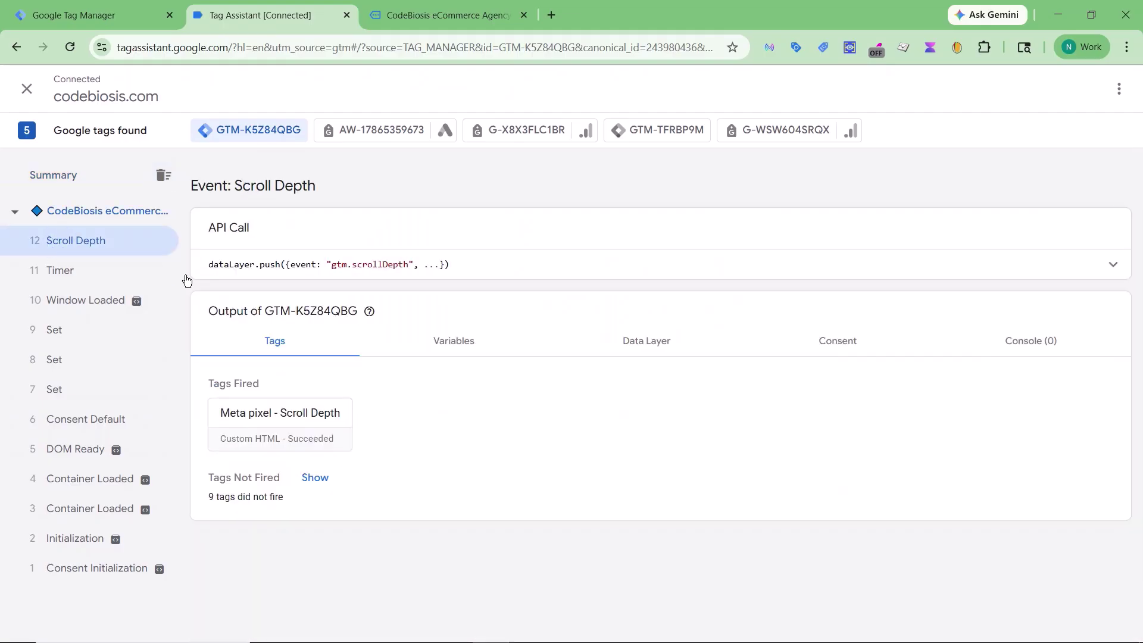
click(331, 421)
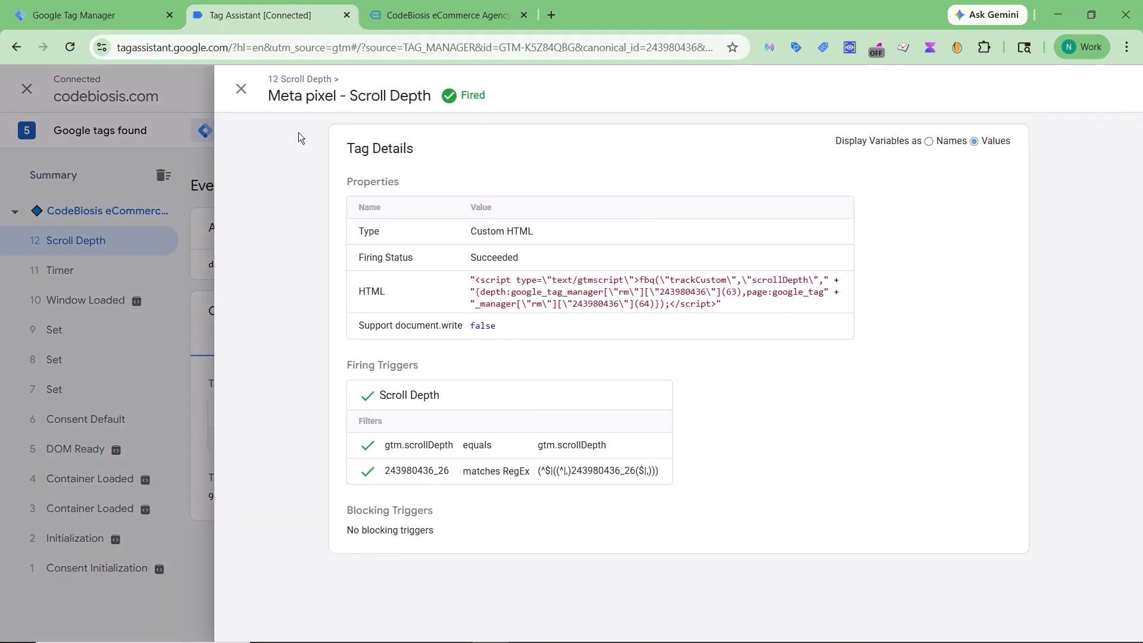
click(240, 89)
click(470, 353)
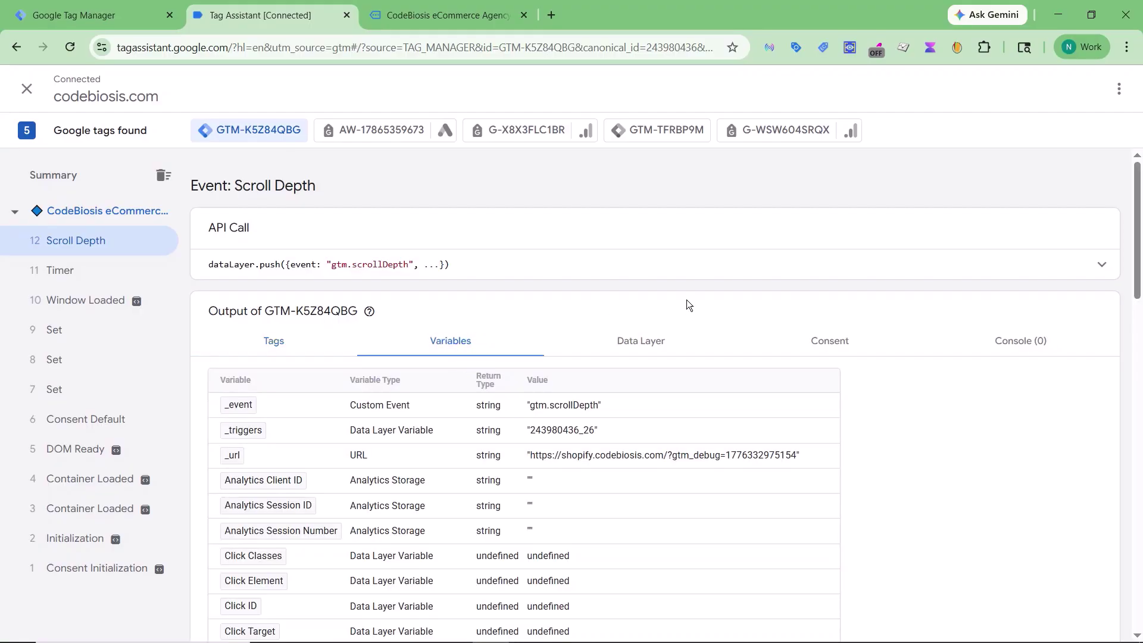
scroll(687, 302, down, 8)
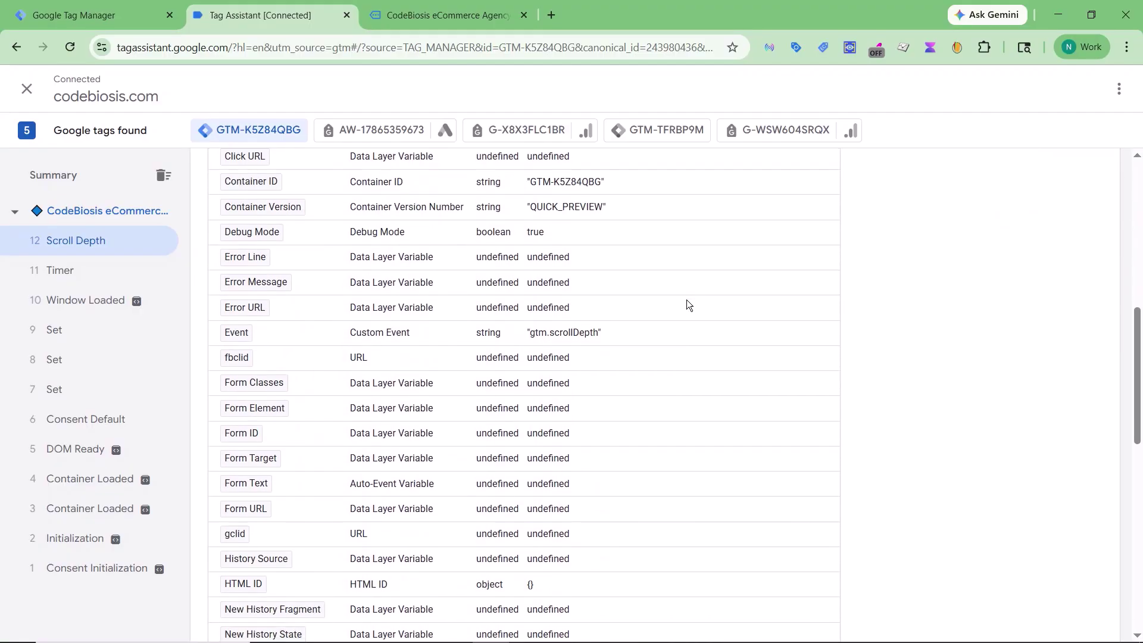
scroll(687, 303, down, 8)
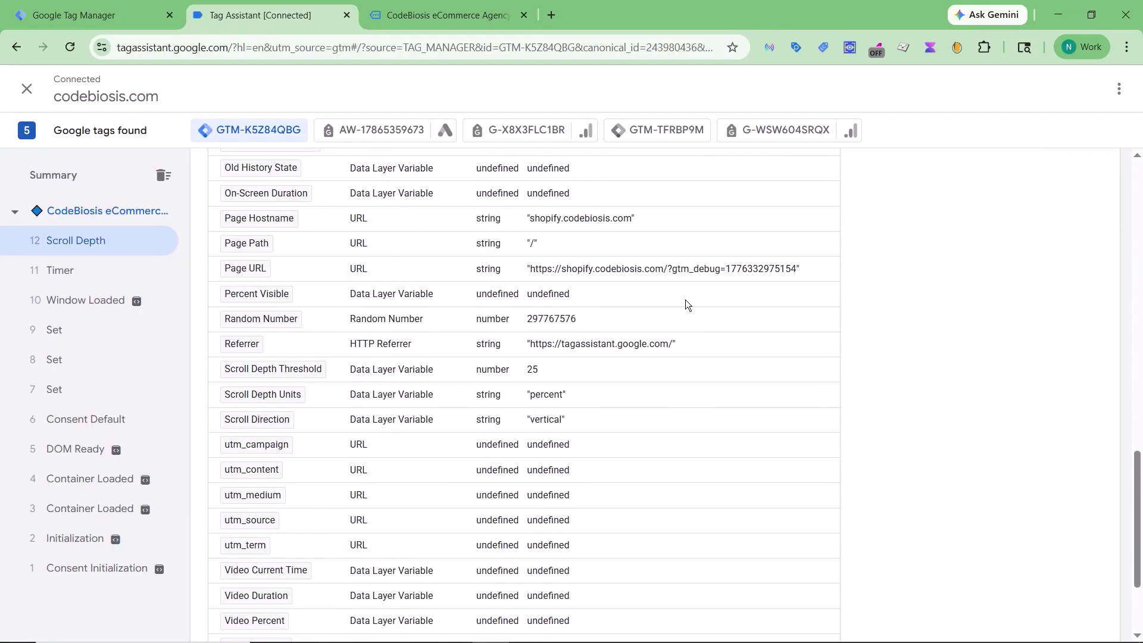
Step: Scroll the connected site further down to the contact form, past the 50% and 75% depths
click(409, 13)
scroll(690, 356, down, 20)
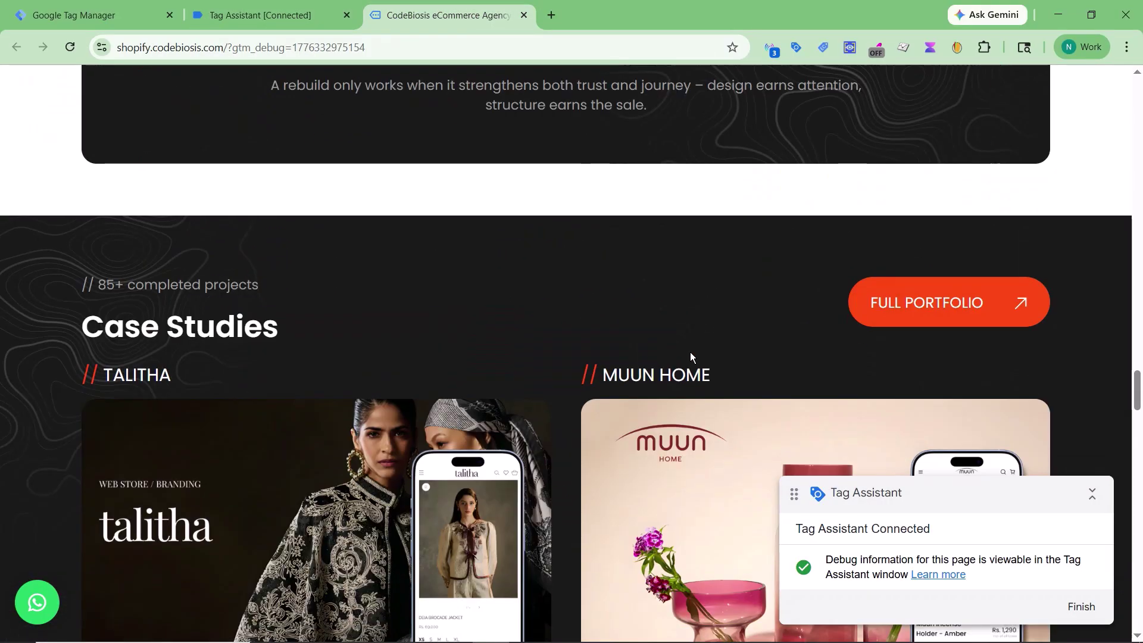
scroll(690, 356, down, 20)
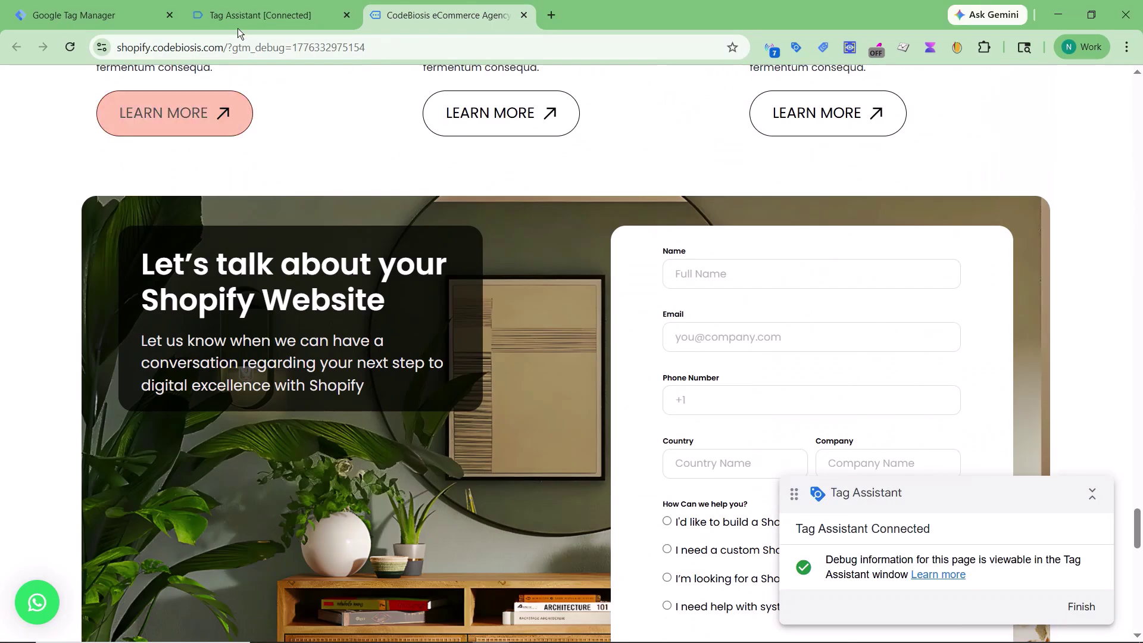
Step: Check the Scroll Depth Threshold variable for the two newest Scroll Depth events in Tag Assistant
click(237, 26)
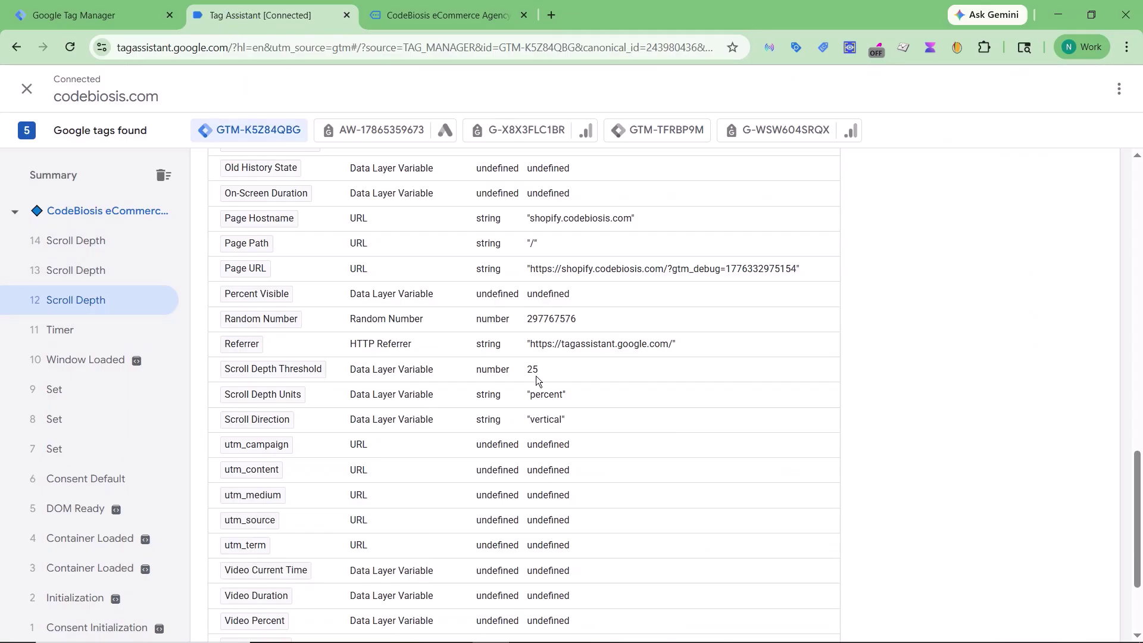
click(99, 271)
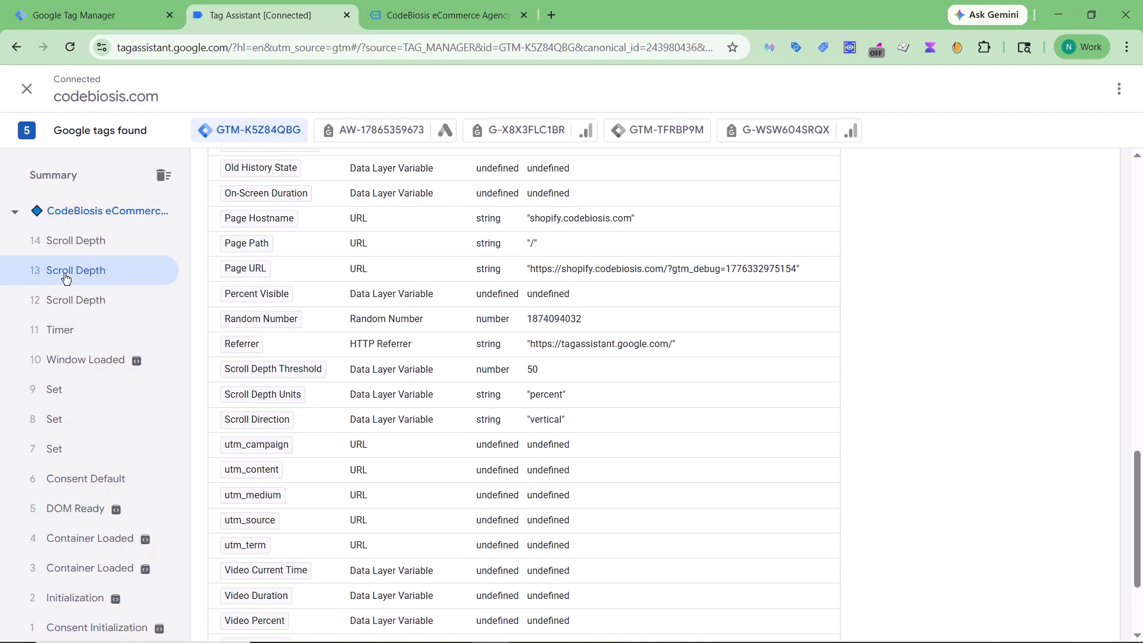
click(94, 240)
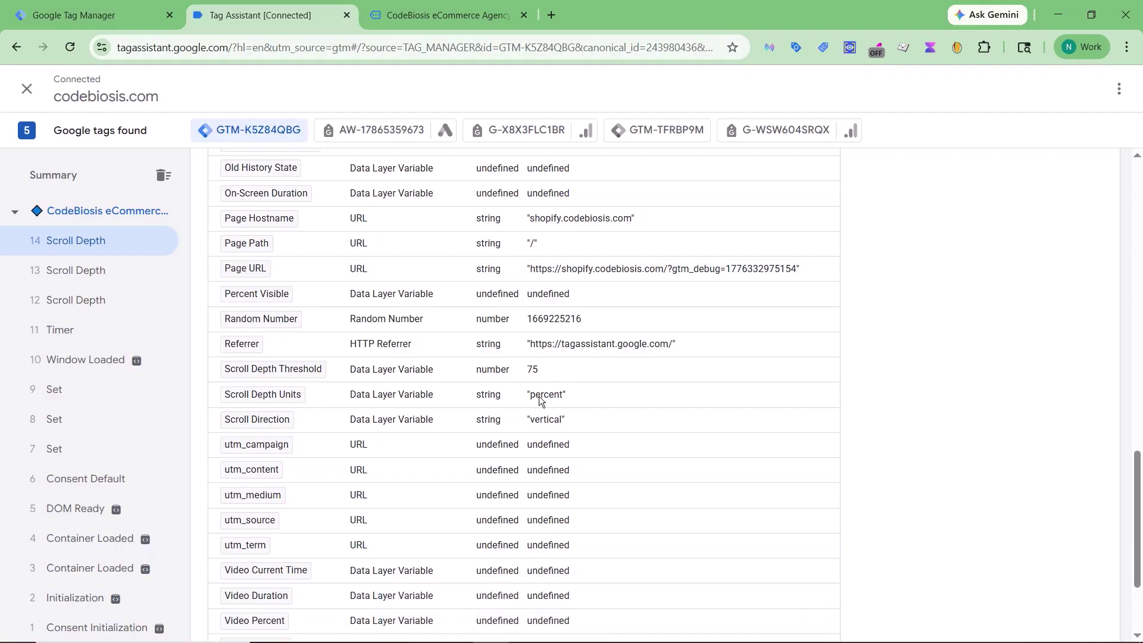
Step: Return to the connected CodeBiosis site page to continue the scroll test
click(463, 10)
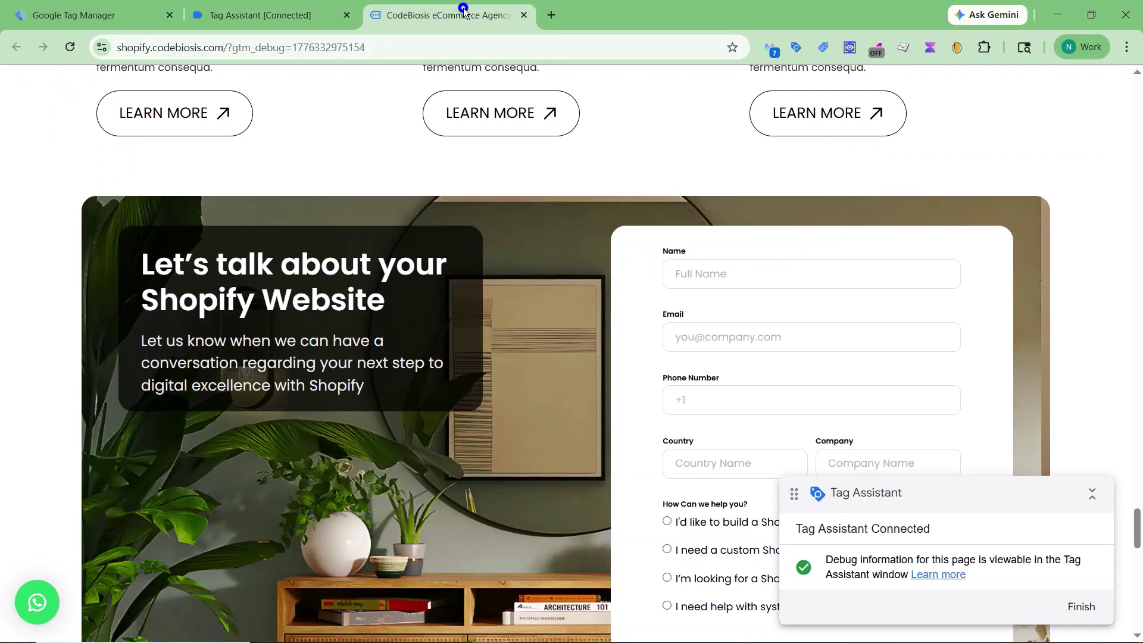